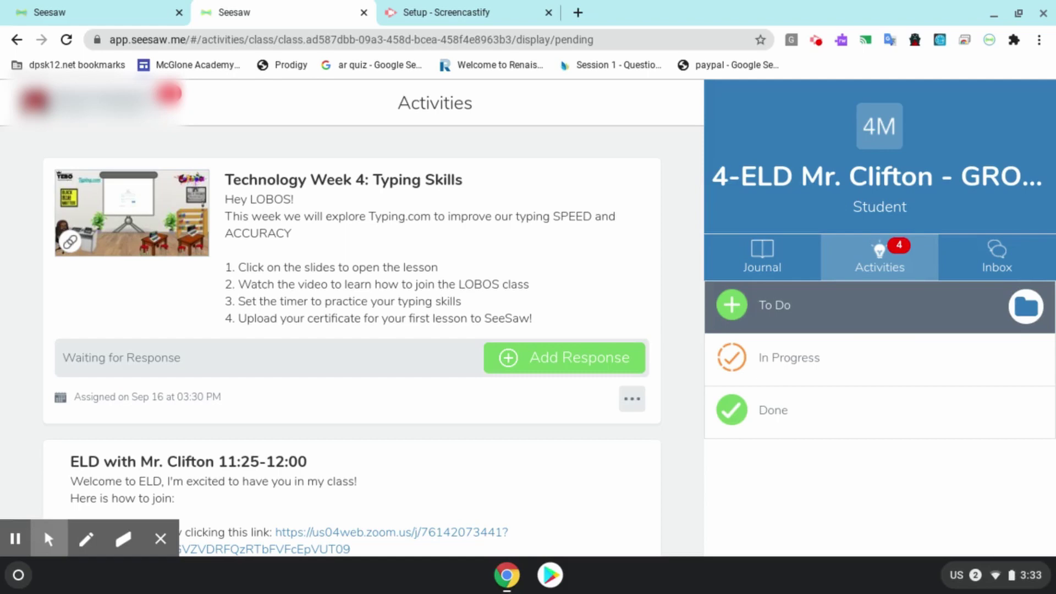
# - Open the Typing Skills post's Technology Week 4 slides and view the Objective slide
pyautogui.click(116, 226)
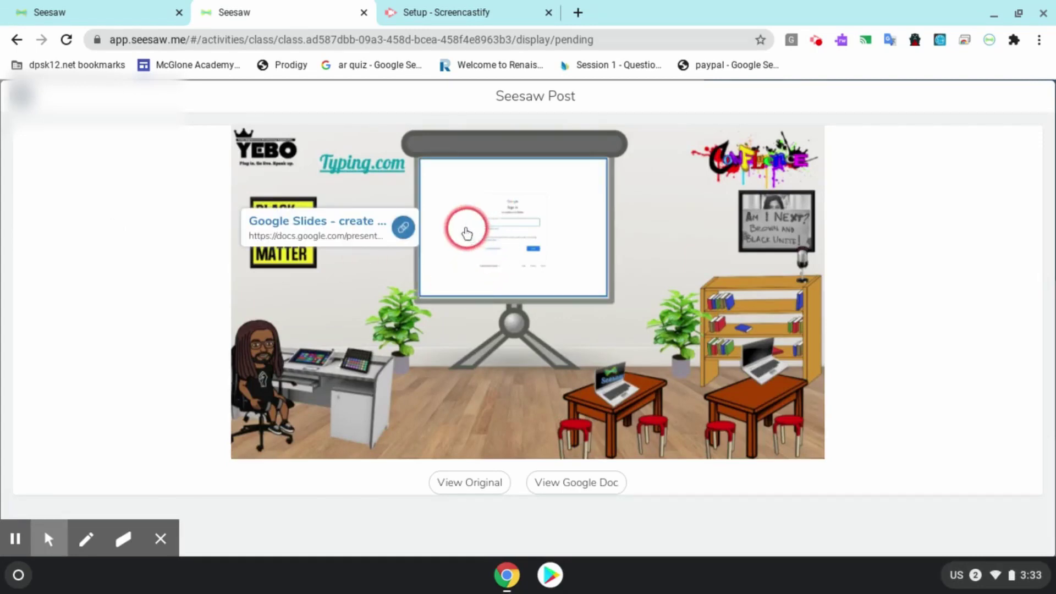
pyautogui.moveTo(497, 290)
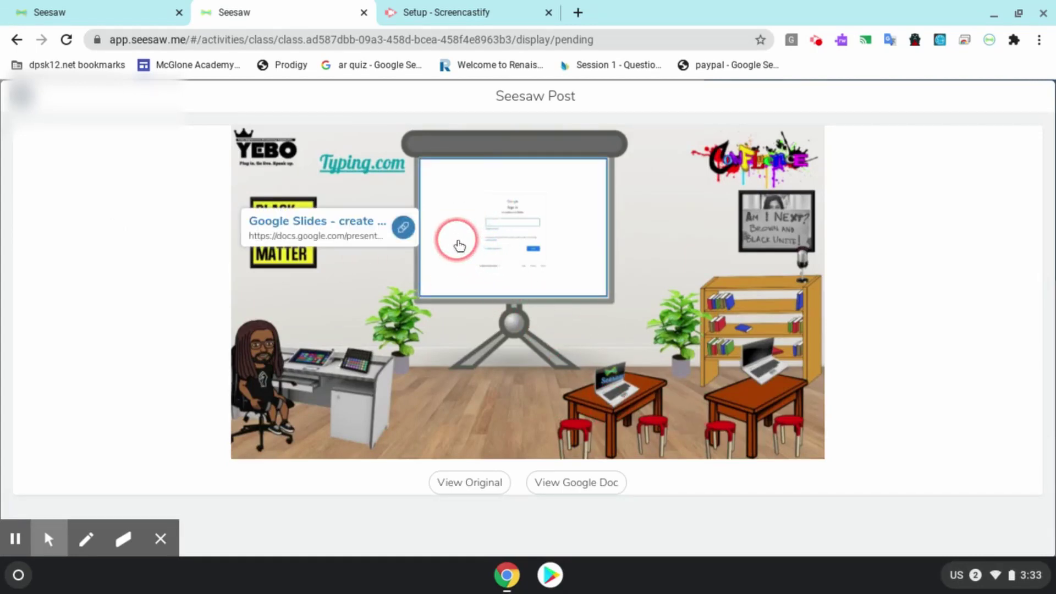
pyautogui.click(456, 243)
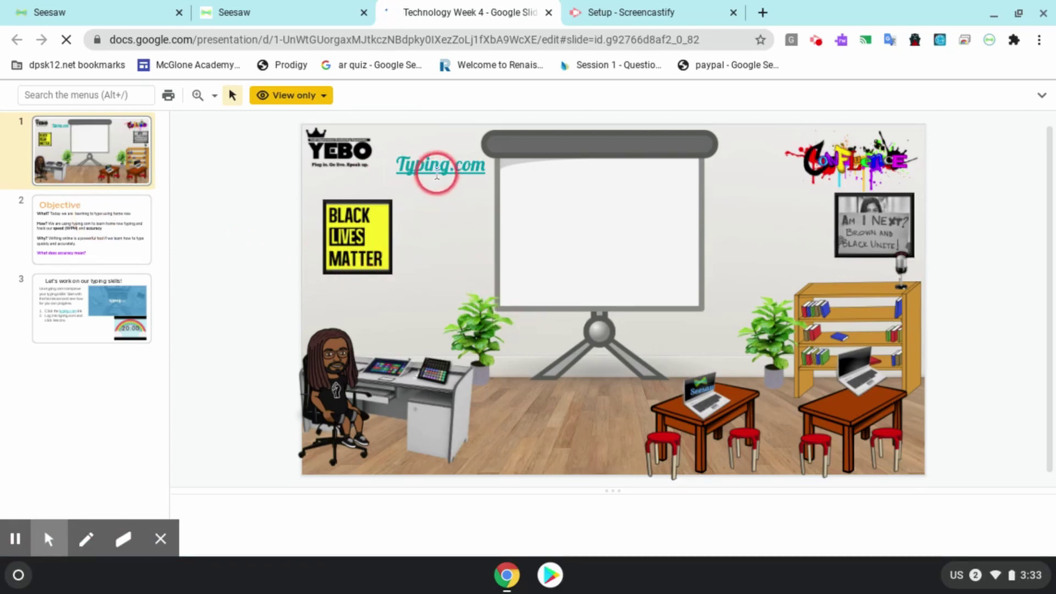
pyautogui.click(119, 219)
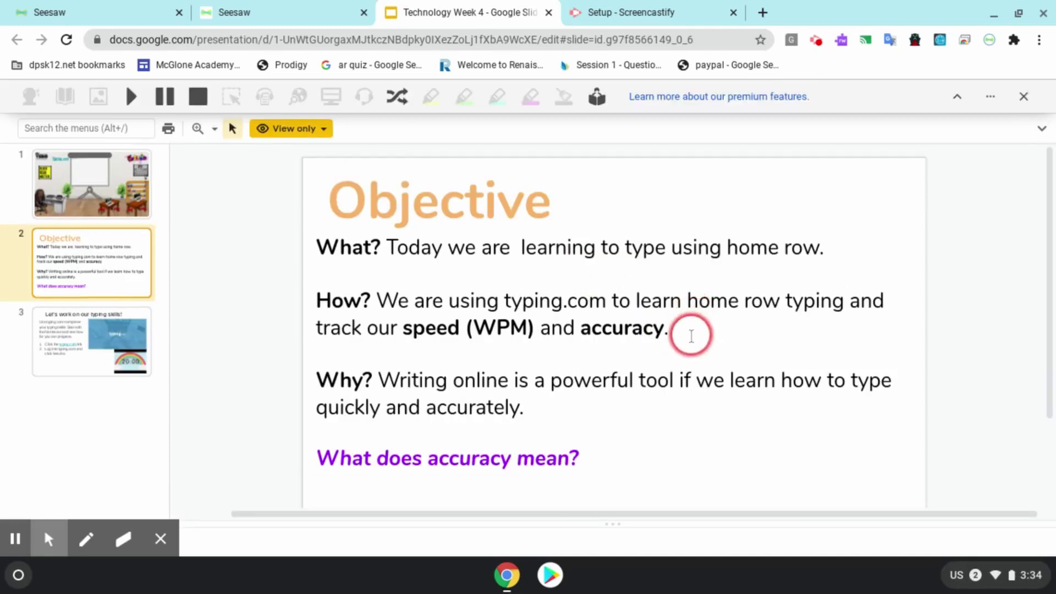
# - Dismiss the Read&Write toolbar, view the typing-skills slide, and follow its typing.com link
pyautogui.click(1022, 99)
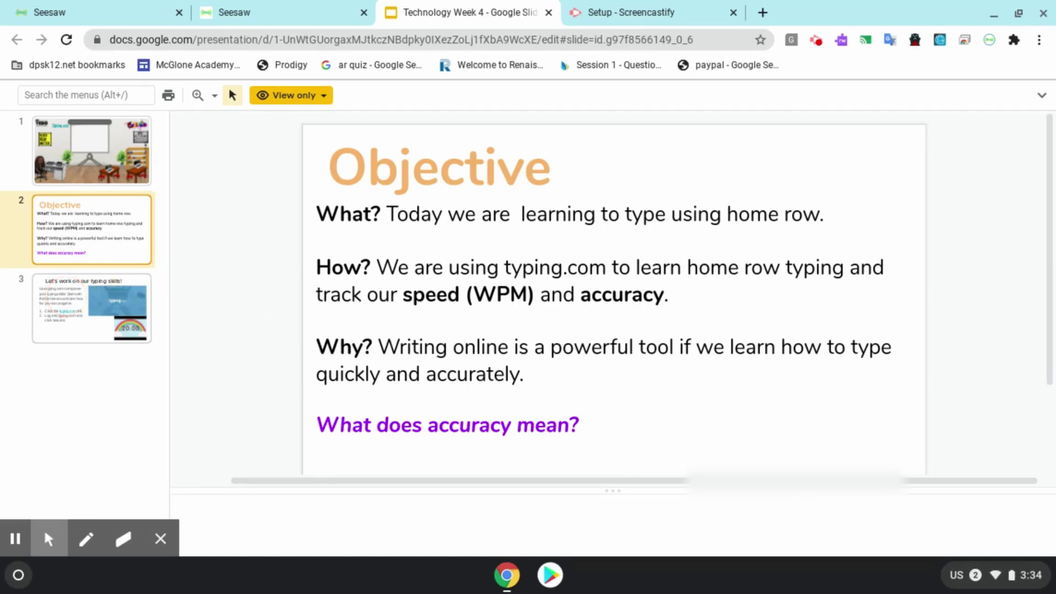
pyautogui.click(69, 301)
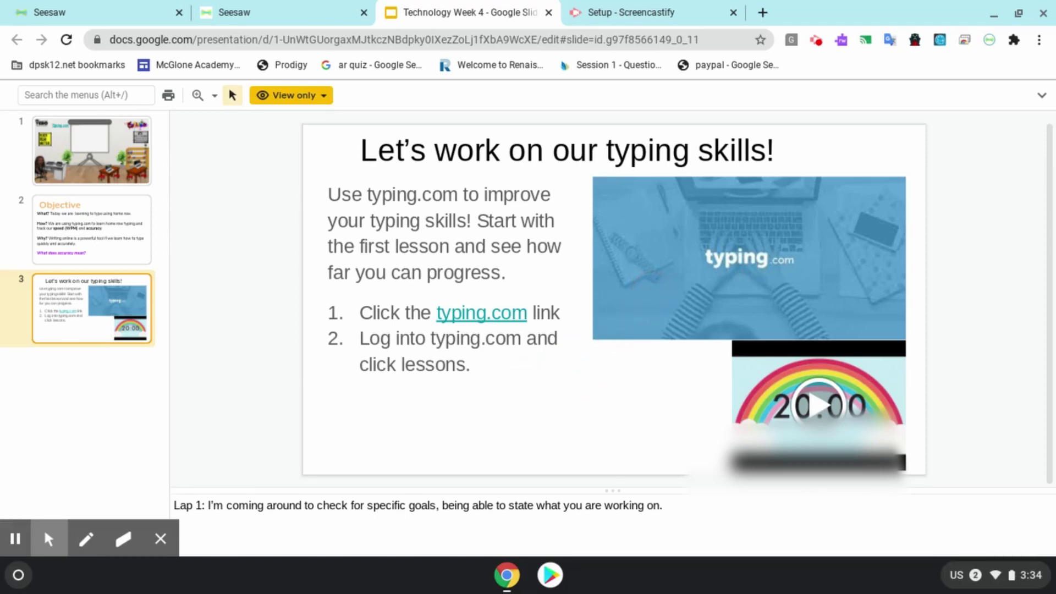
pyautogui.click(655, 298)
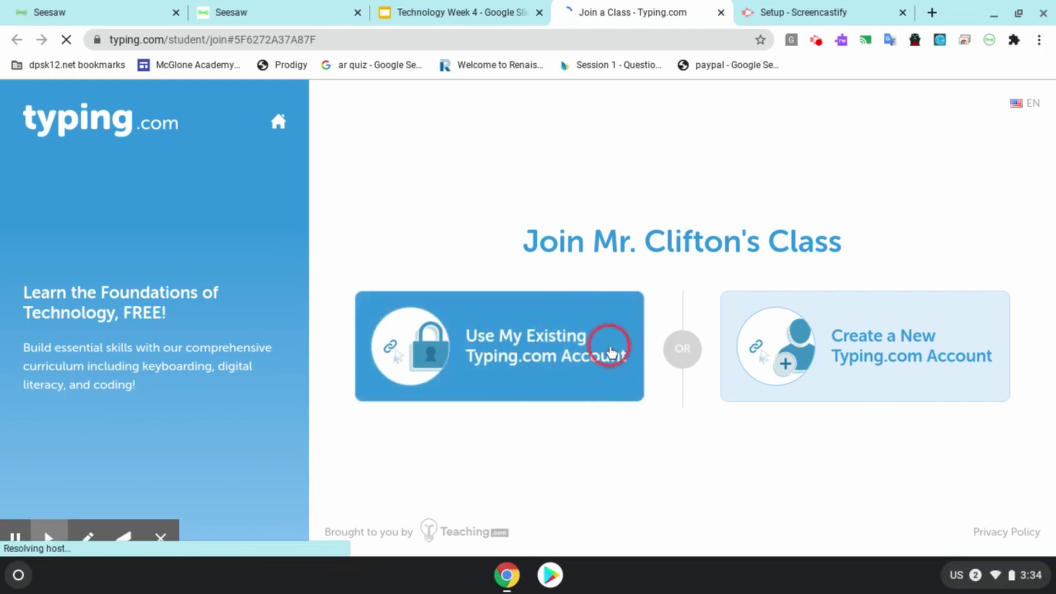
# - Join the class with the existing account via Google login and allow Typing.com access
pyautogui.click(551, 371)
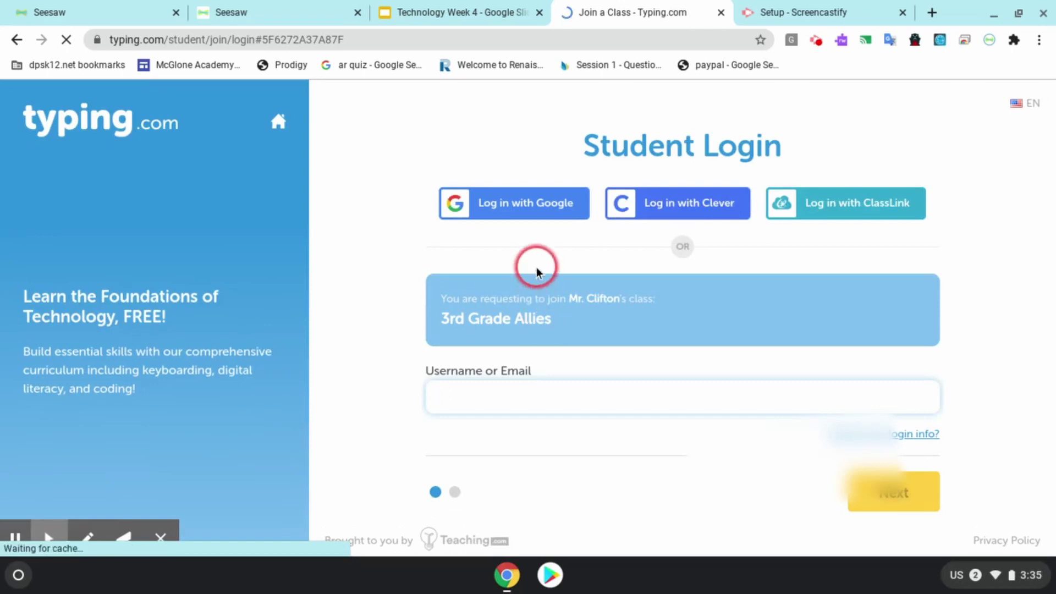
pyautogui.click(523, 214)
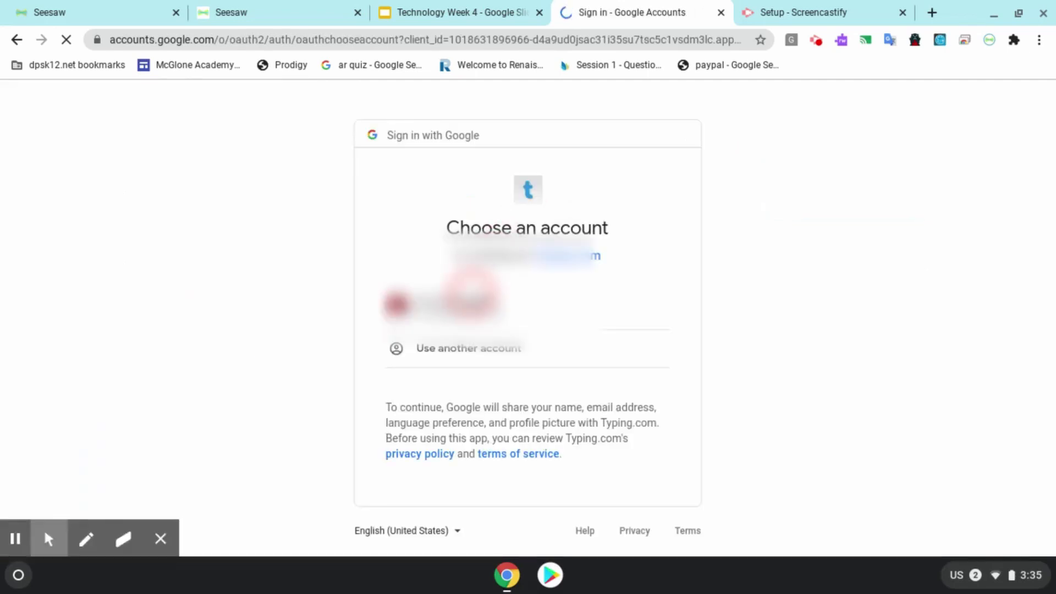
pyautogui.click(462, 306)
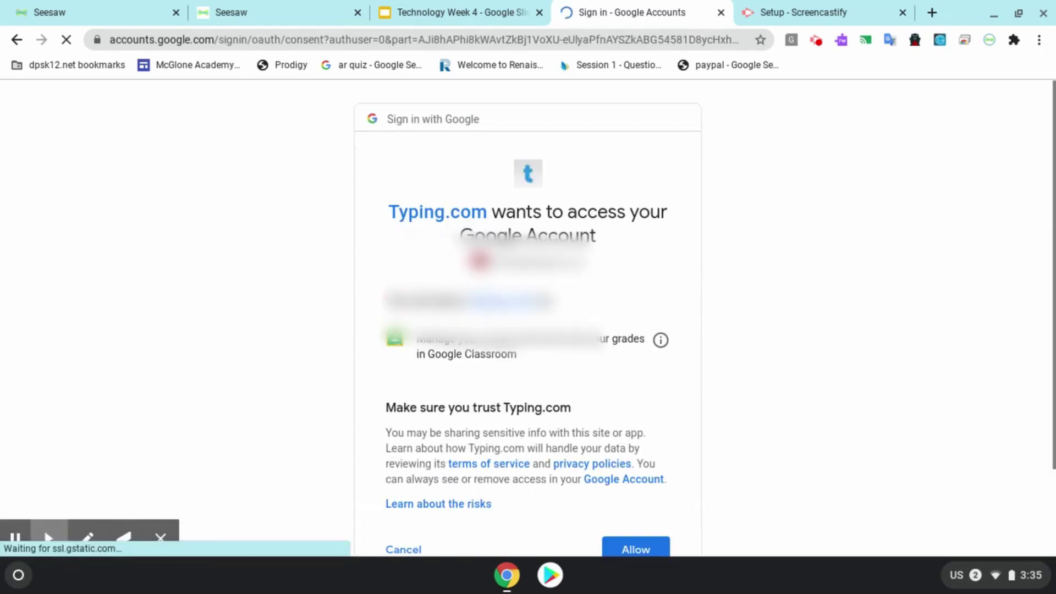
pyautogui.click(625, 546)
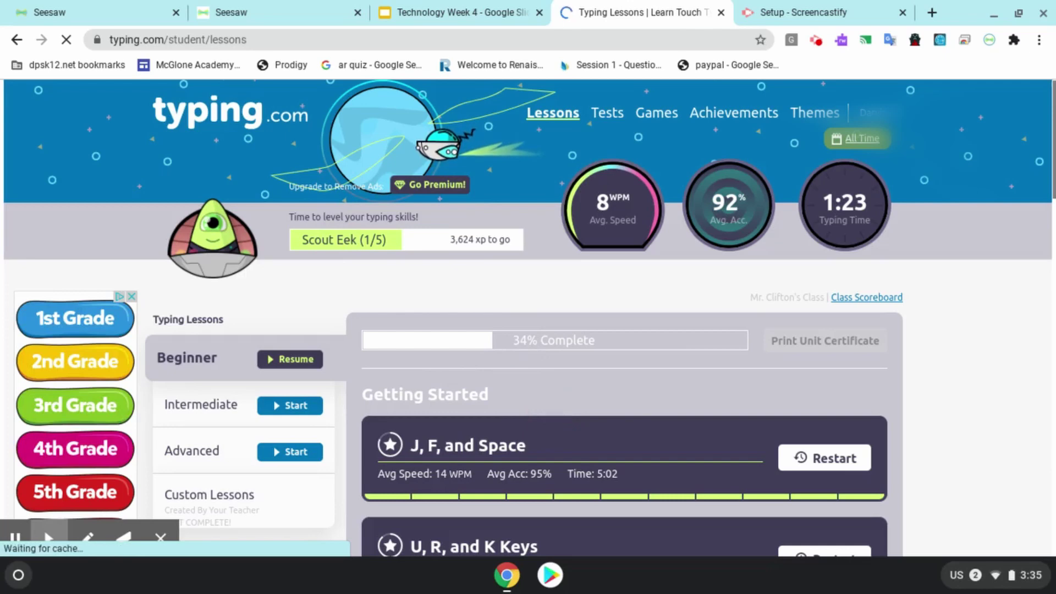
pyautogui.scroll(-3, 553, 411)
pyautogui.scroll(-2, 552, 330)
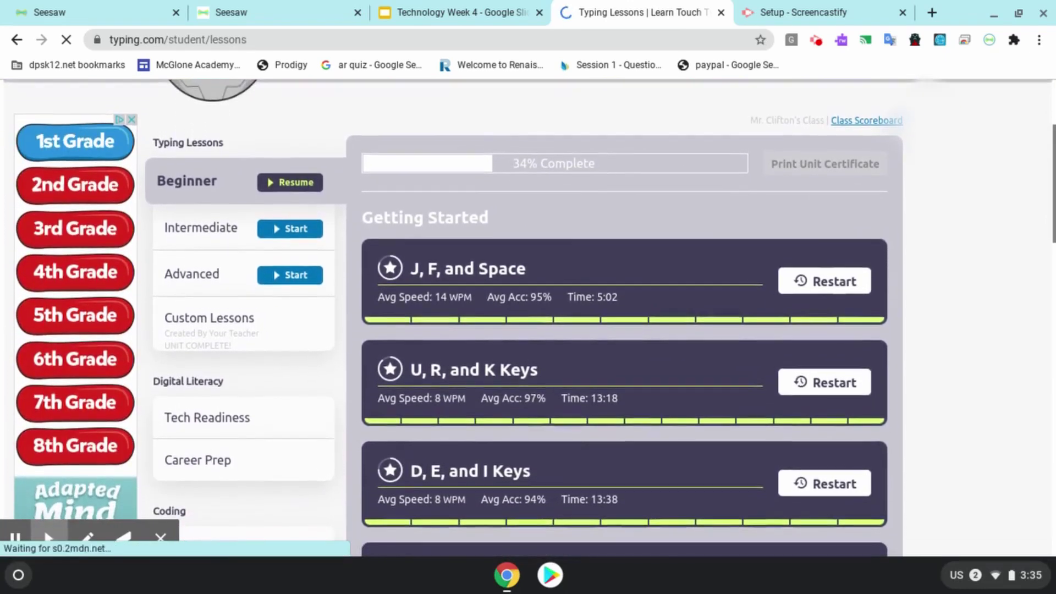
pyautogui.scroll(2, 553, 330)
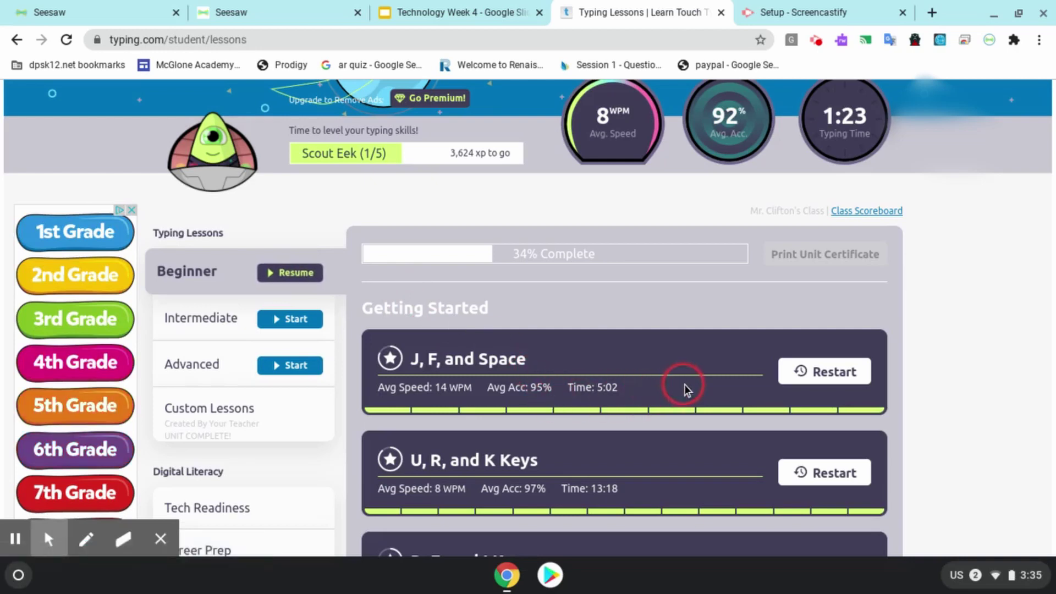
pyautogui.scroll(2, 684, 385)
pyautogui.scroll(-5, 684, 385)
pyautogui.scroll(-5, 686, 389)
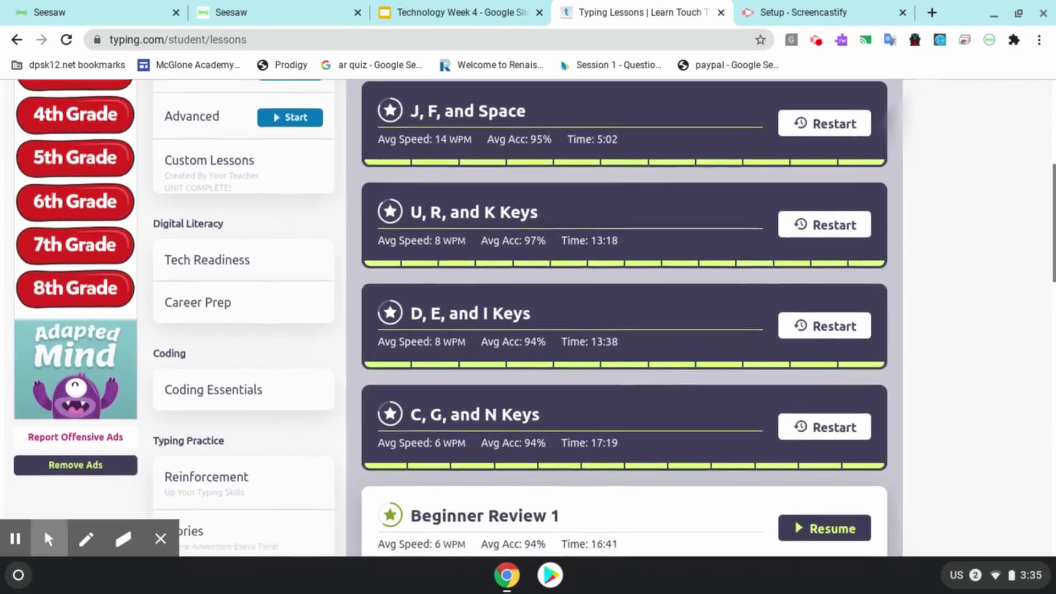
pyautogui.scroll(-2, 684, 385)
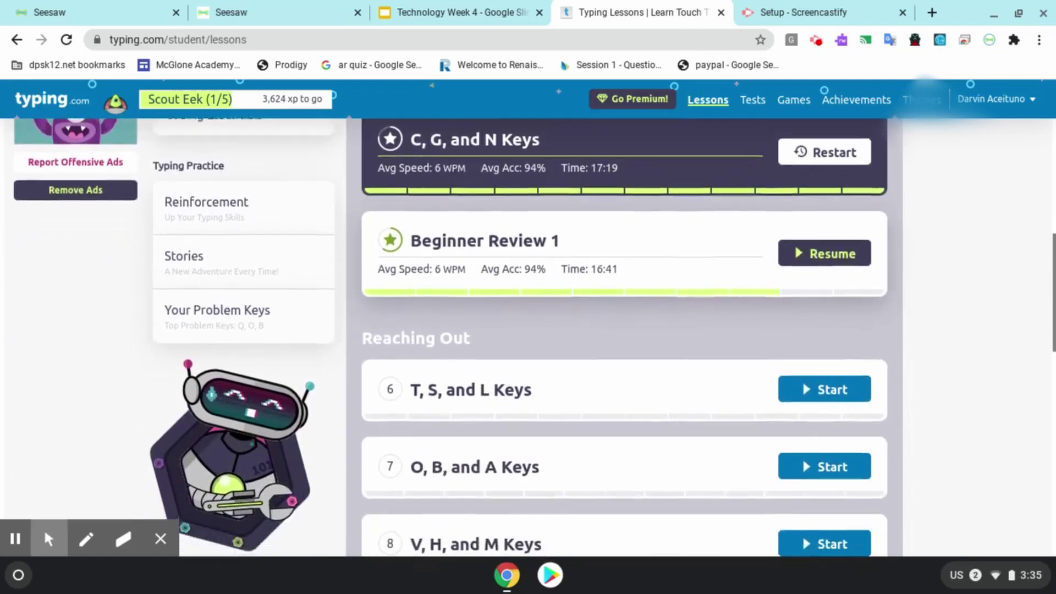
pyautogui.scroll(1, 684, 385)
pyautogui.scroll(6, 683, 385)
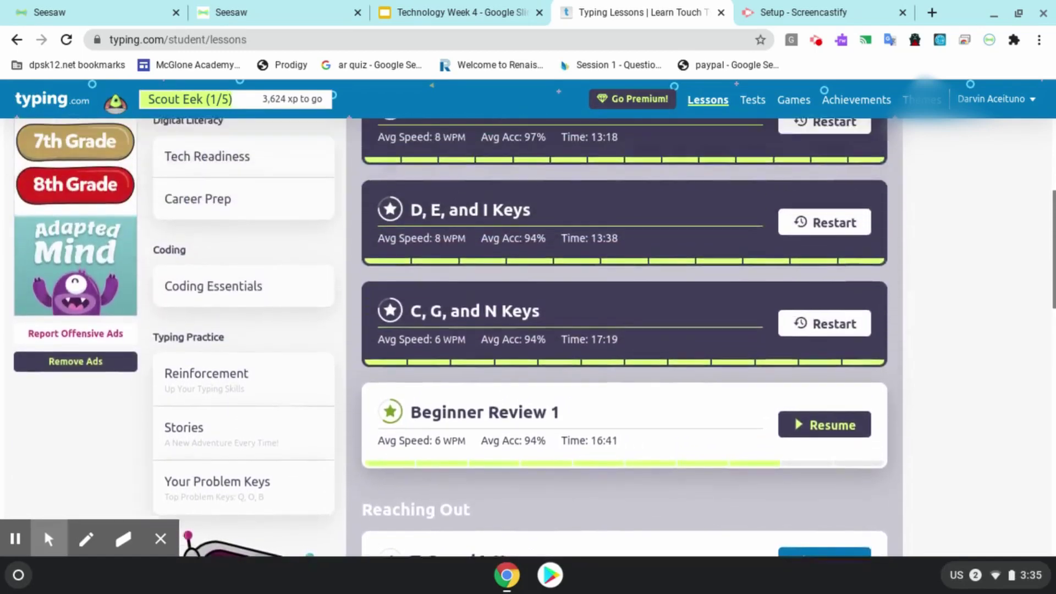
pyautogui.scroll(5, 683, 385)
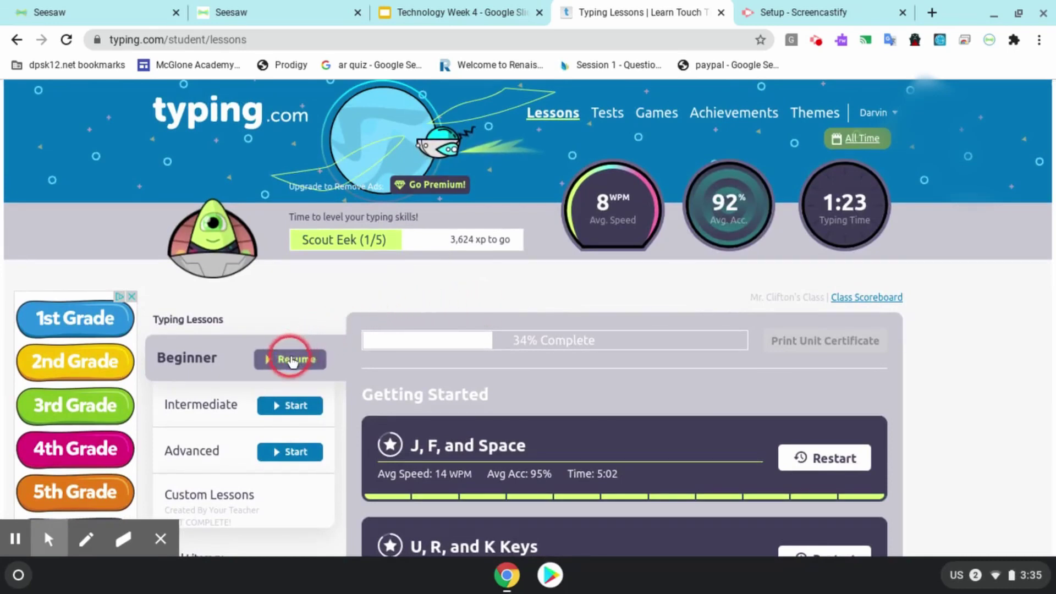
# - Resume Beginner lessons and type the home-row words (fink, fire, friend, grid, kind) to finish screen 9
pyautogui.click(291, 360)
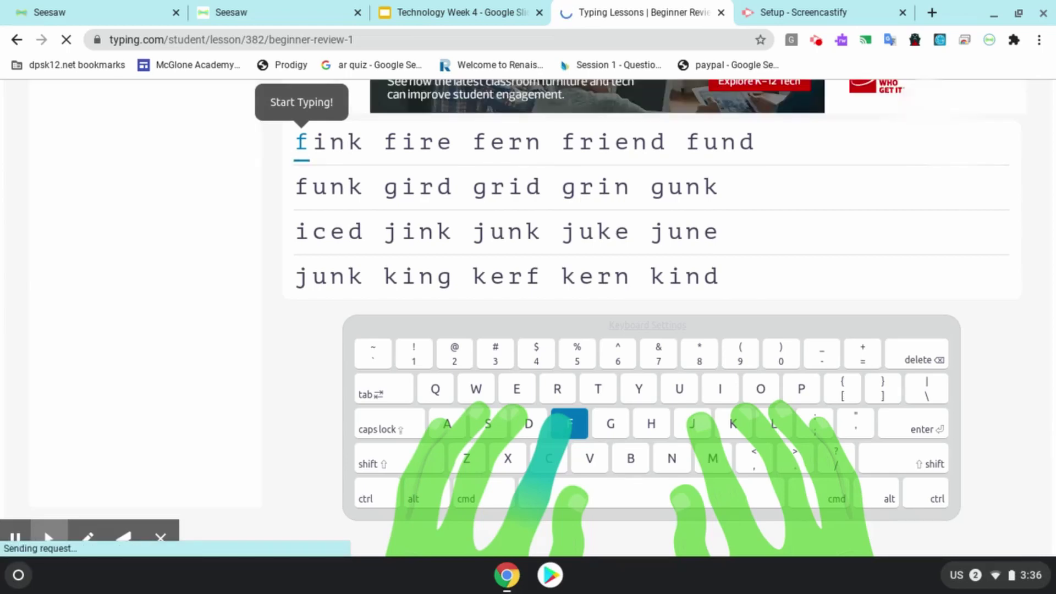
pyautogui.write('f')
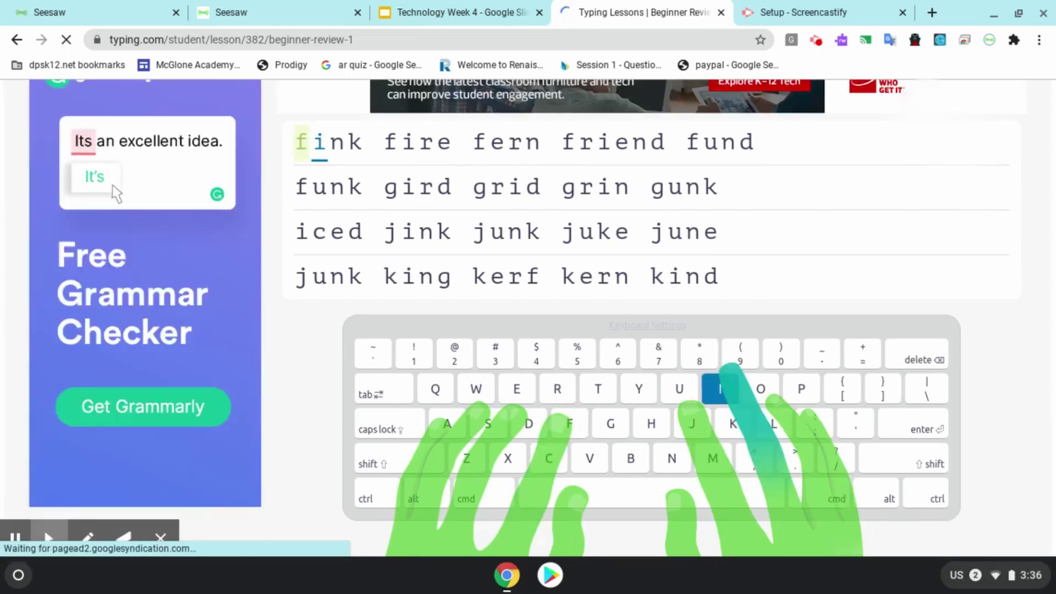
pyautogui.write('ink')
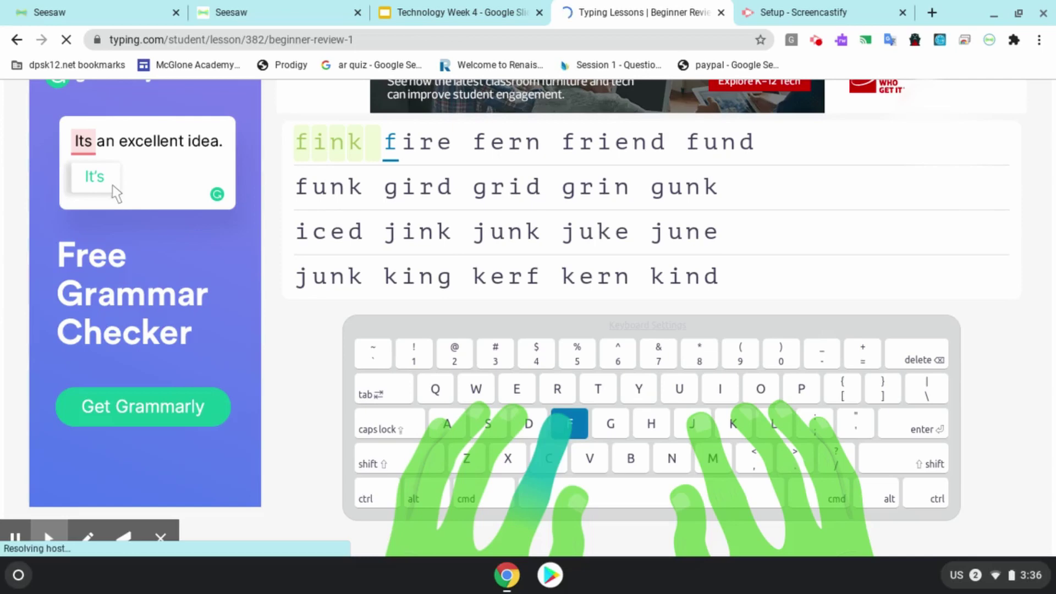
pyautogui.write(' fire fer')
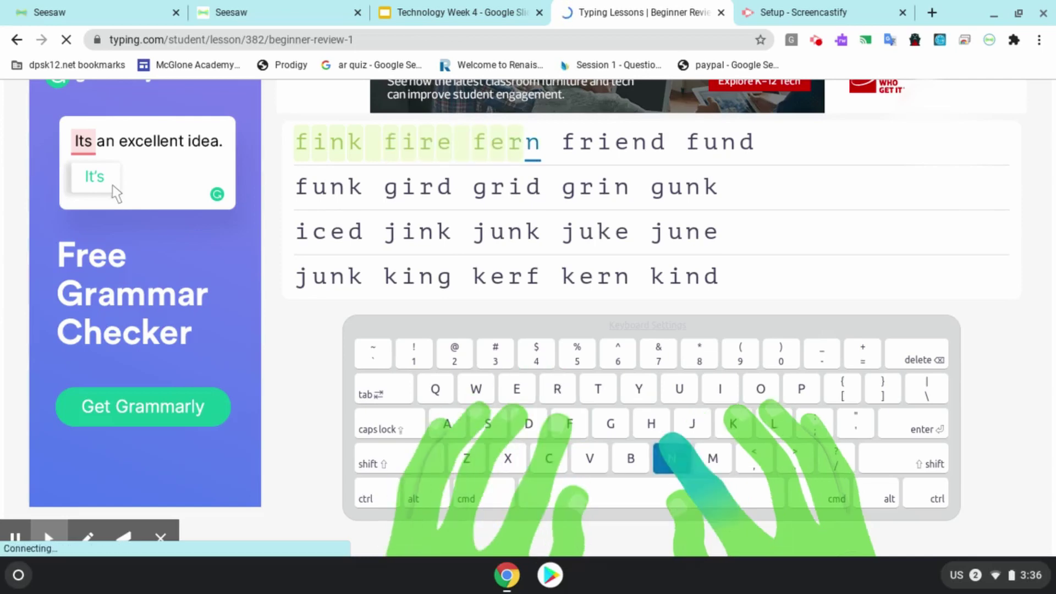
pyautogui.write('n friend fu')
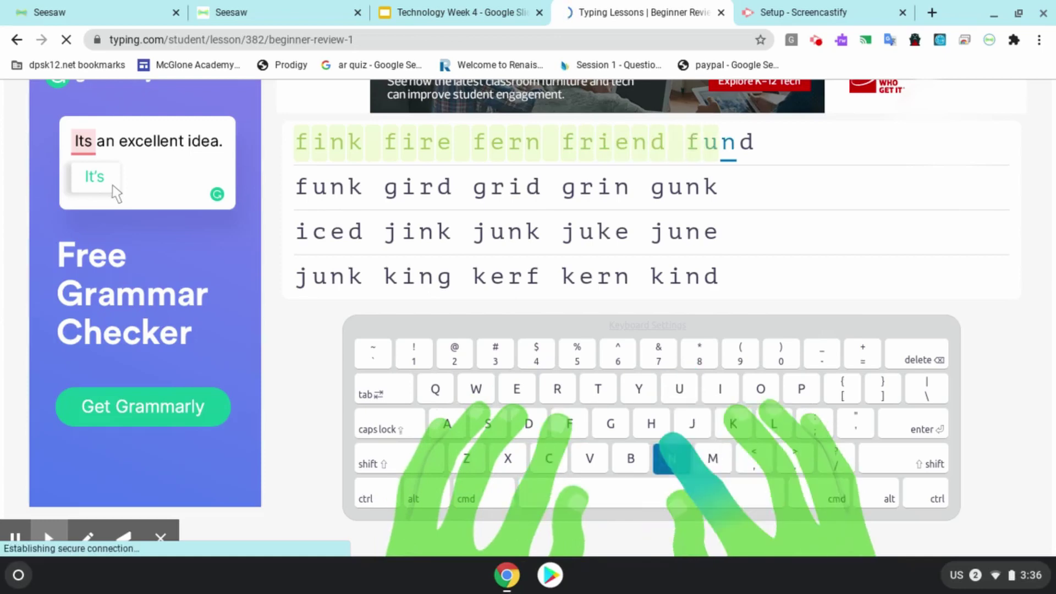
pyautogui.write('n')
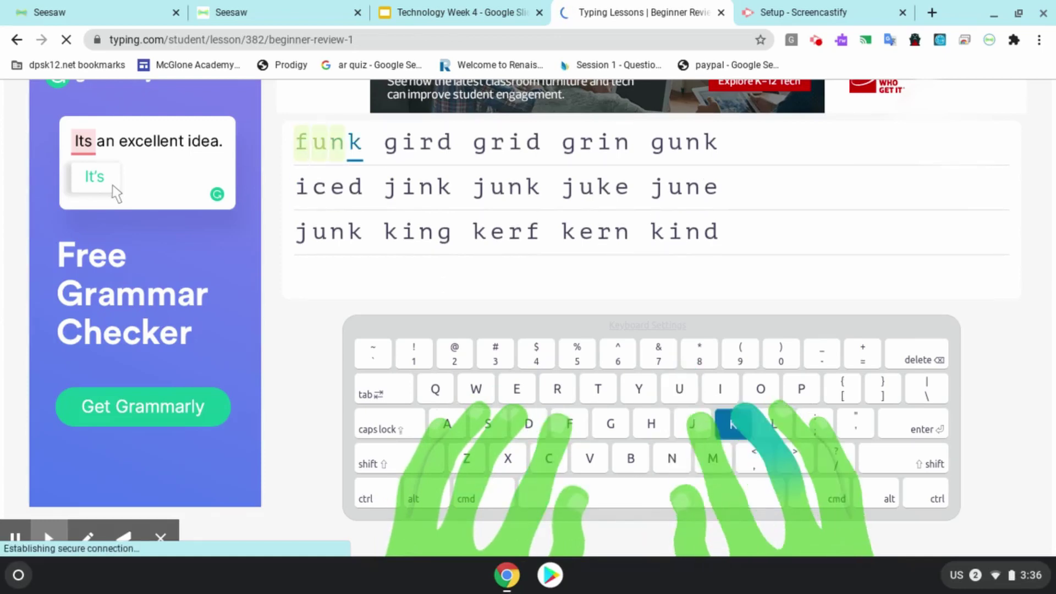
pyautogui.write('d funk gird ')
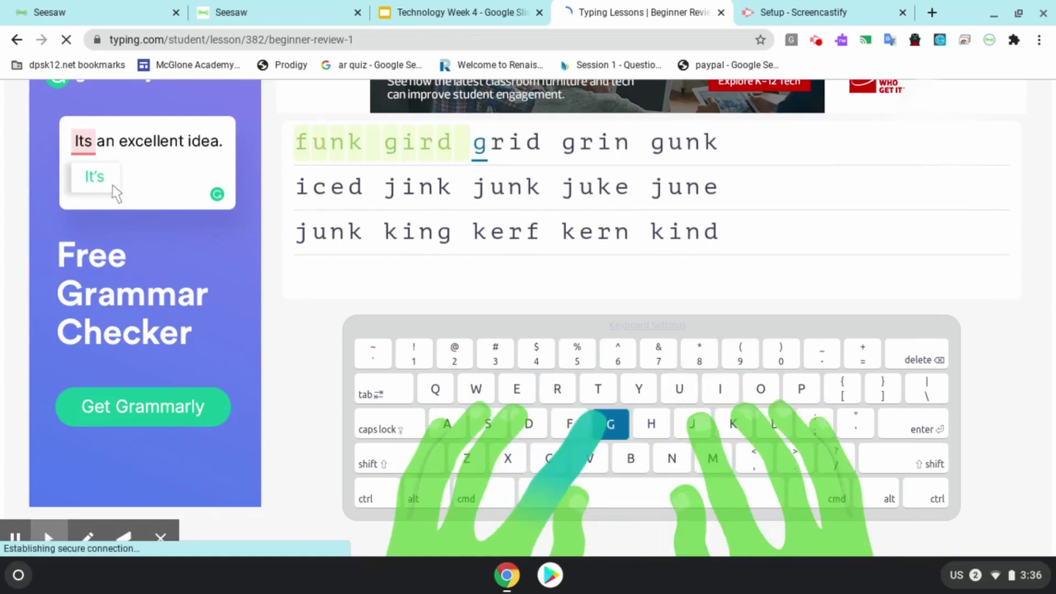
pyautogui.write('grid g')
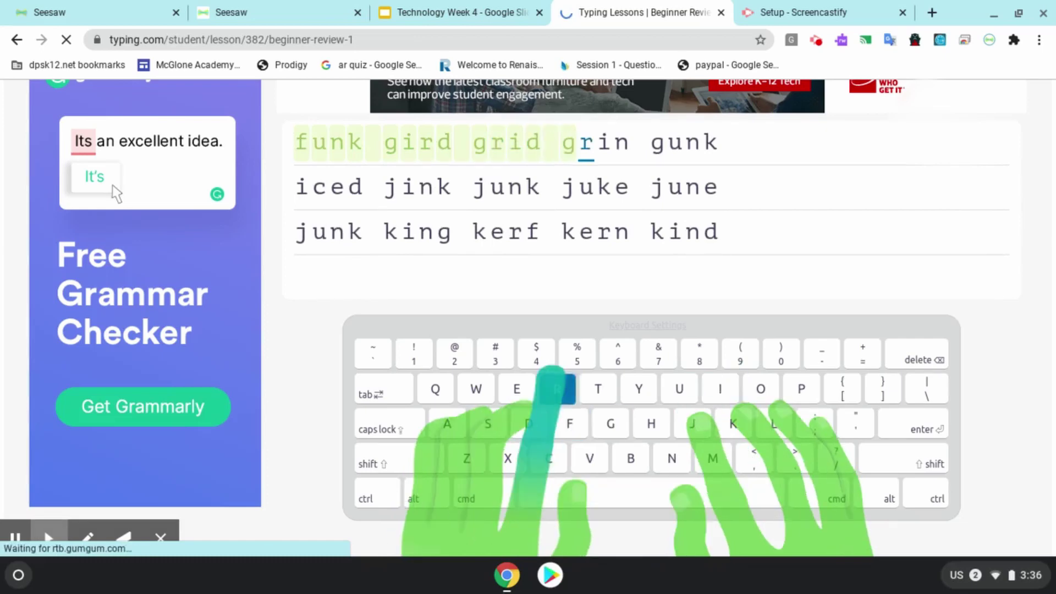
pyautogui.write('rin gun')
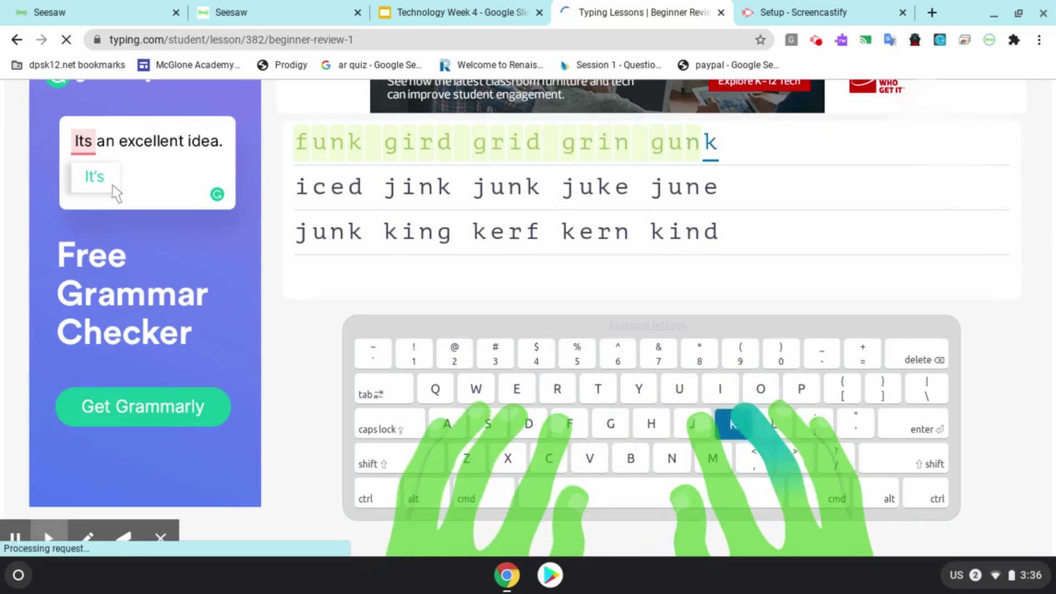
pyautogui.write('k i')
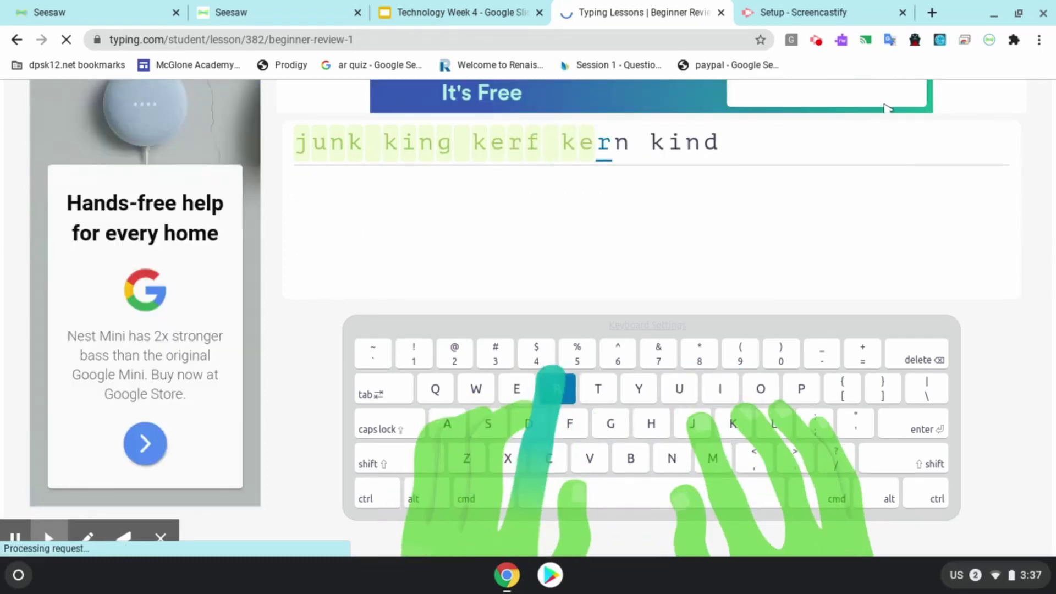
pyautogui.write('rn')
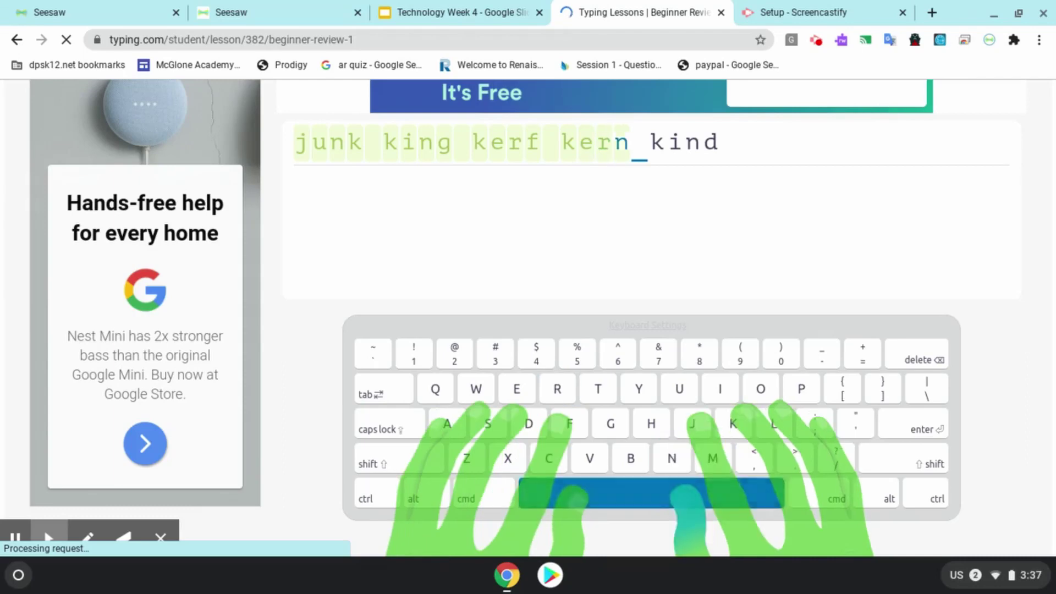
pyautogui.write(' kind')
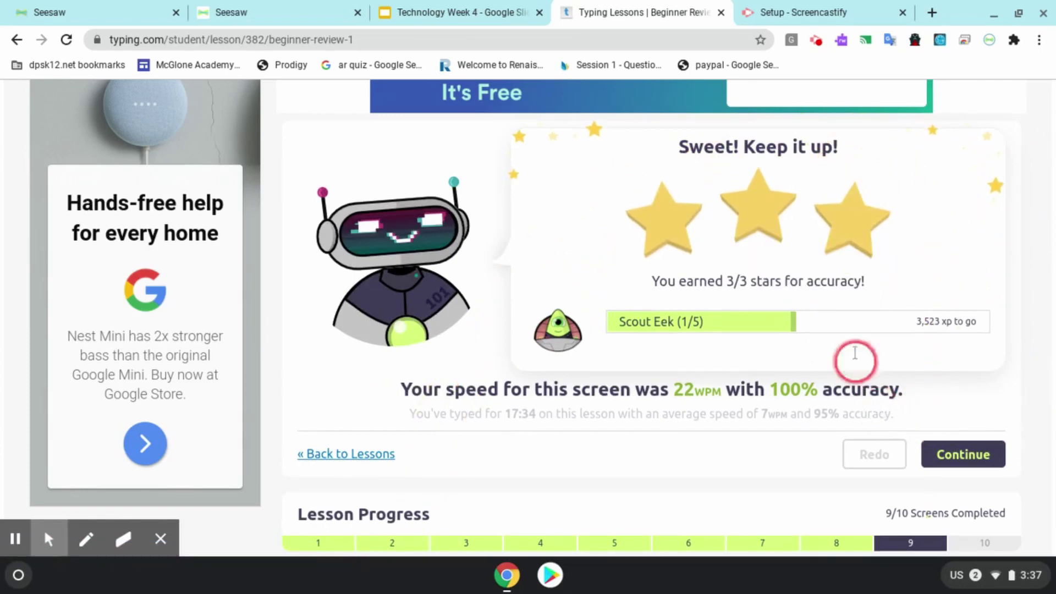
pyautogui.moveTo(714, 306)
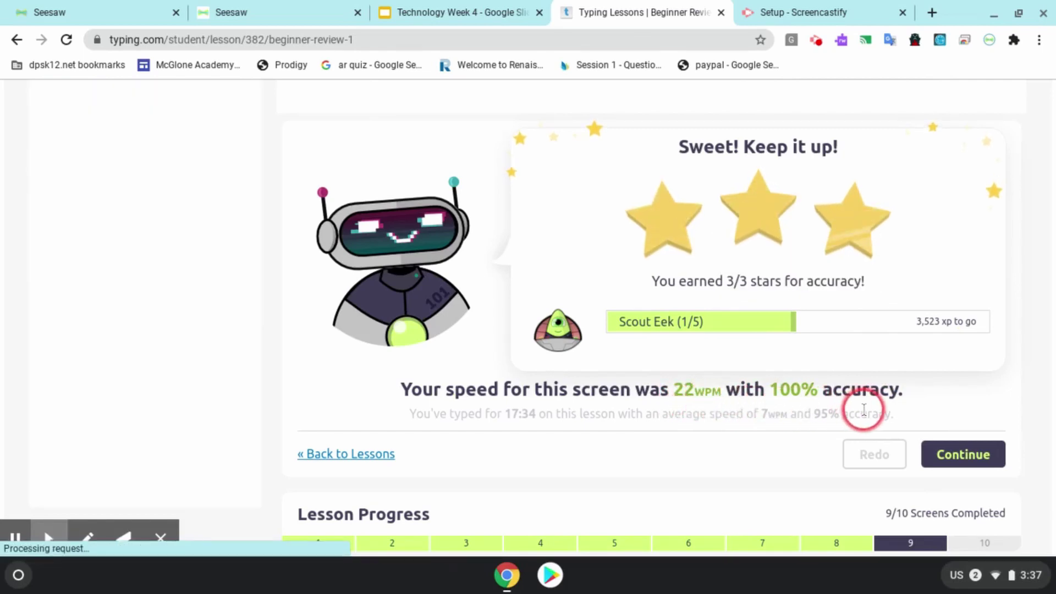
pyautogui.click(957, 454)
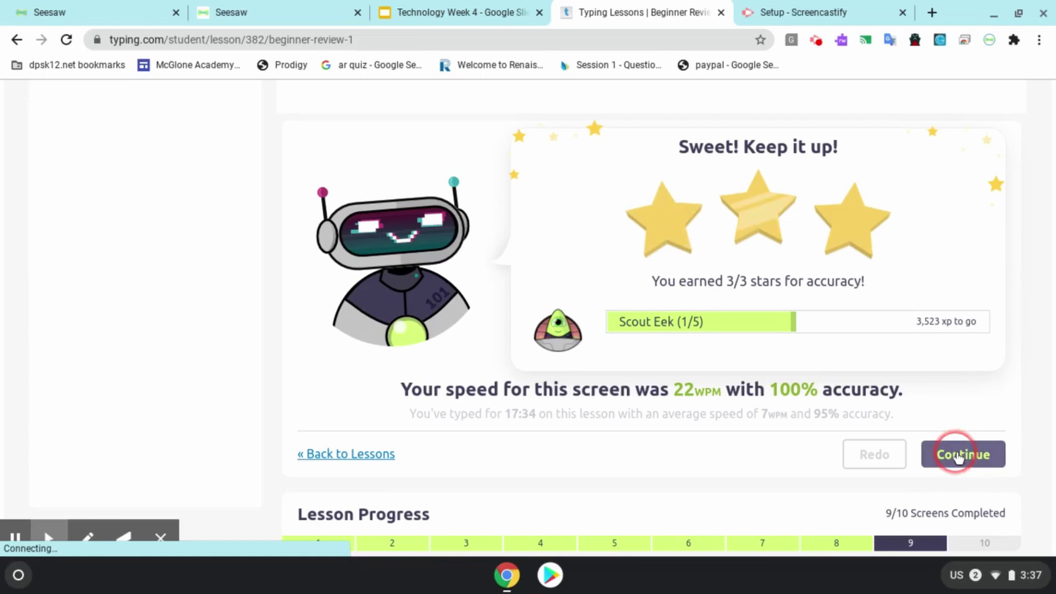
# - Type the game words, then leave Beginner Review 1 for the Lessons page
pyautogui.write('ineki')
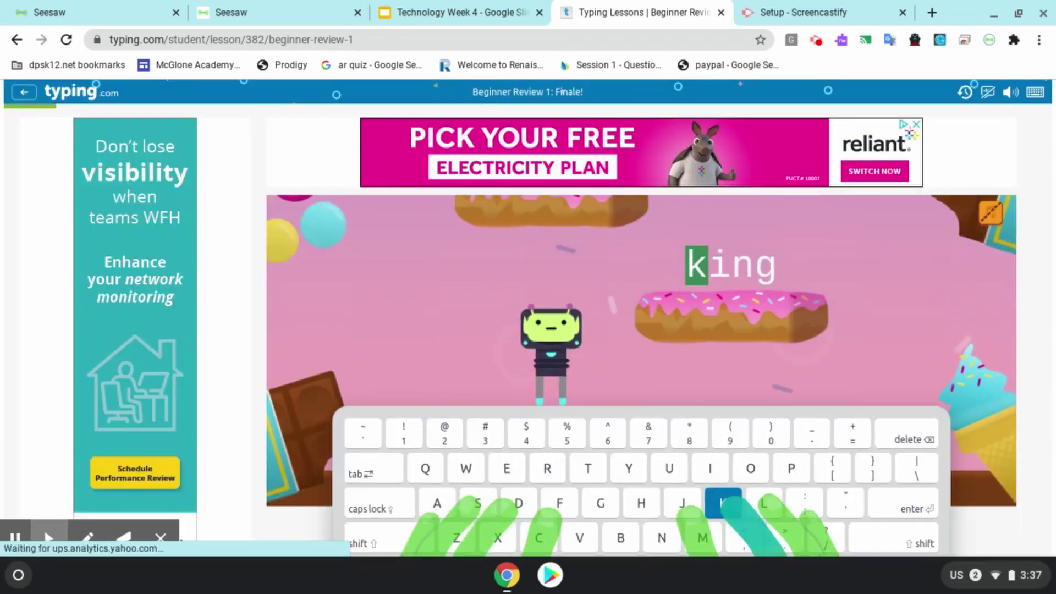
pyautogui.write('ngknu')
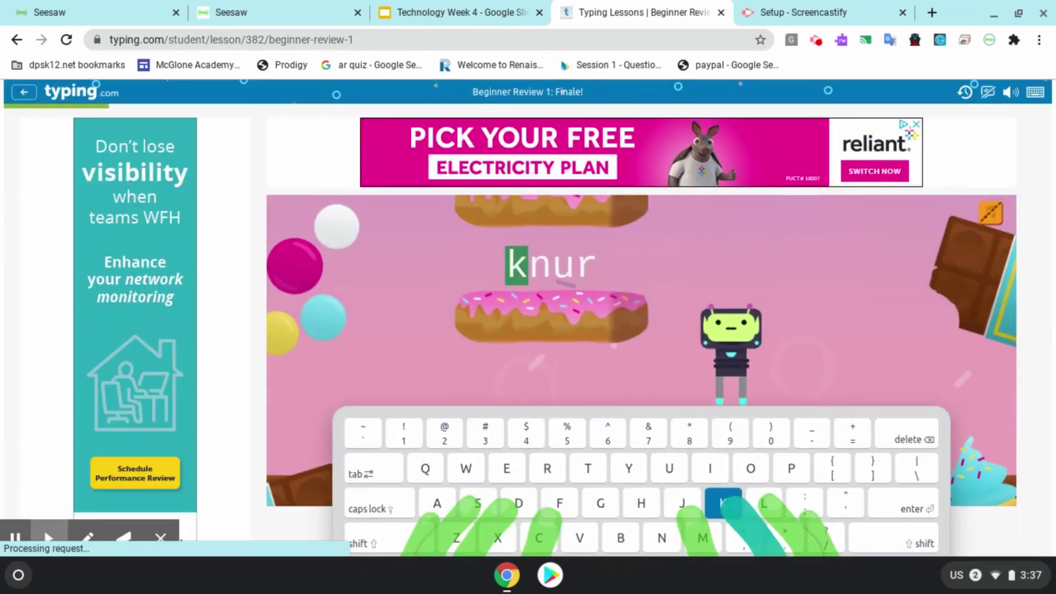
pyautogui.write('r')
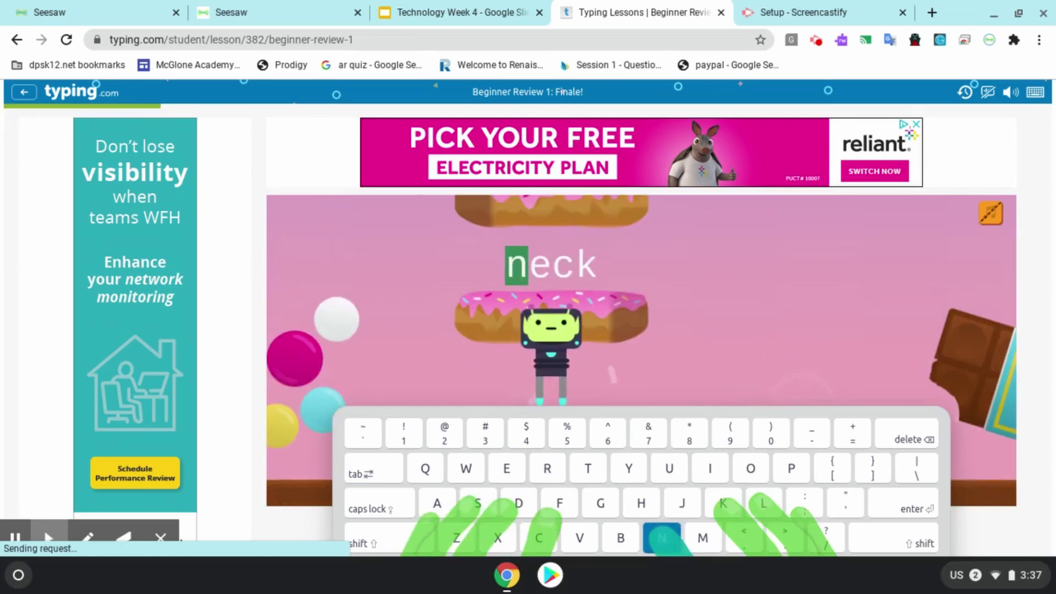
pyautogui.write('neckn')
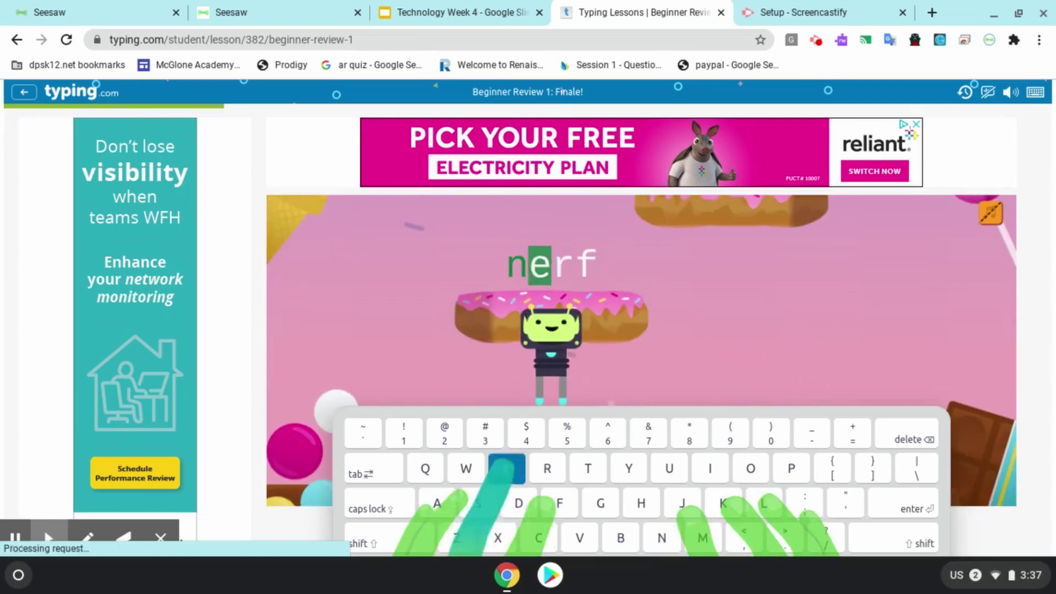
pyautogui.write('erf')
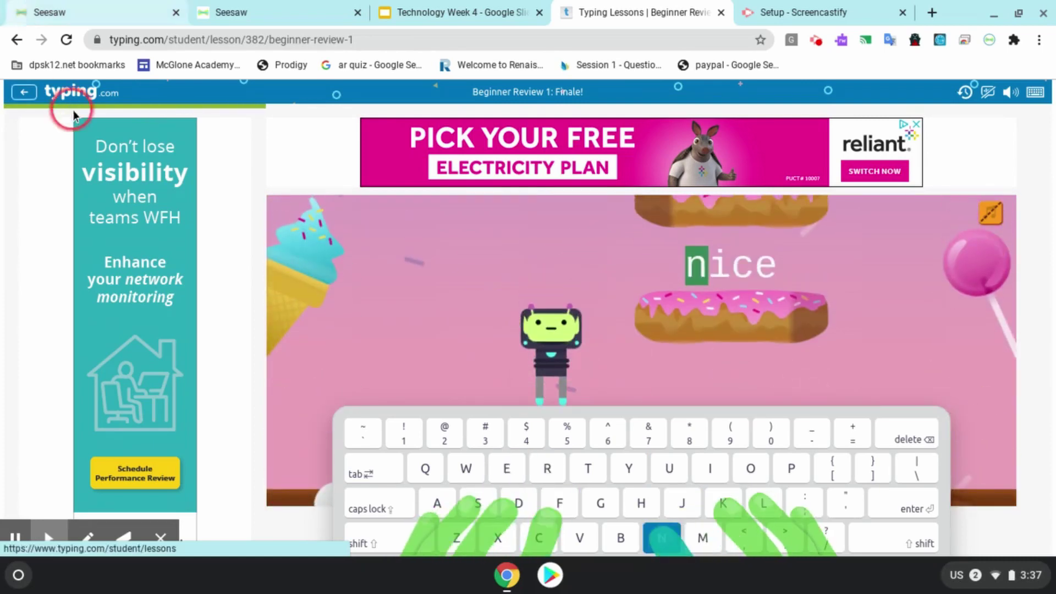
pyautogui.click(73, 110)
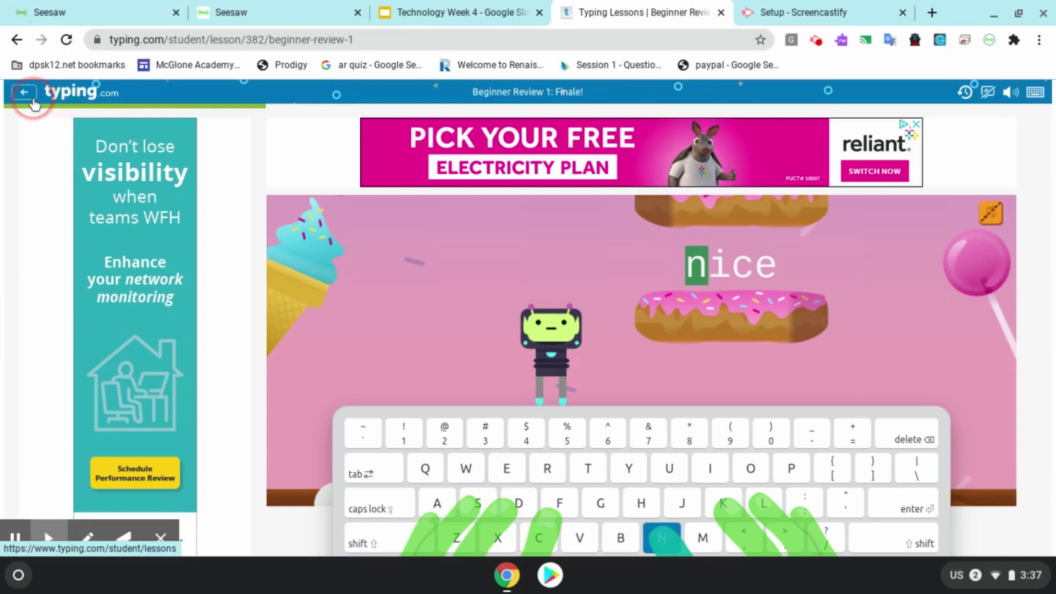
pyautogui.click(33, 101)
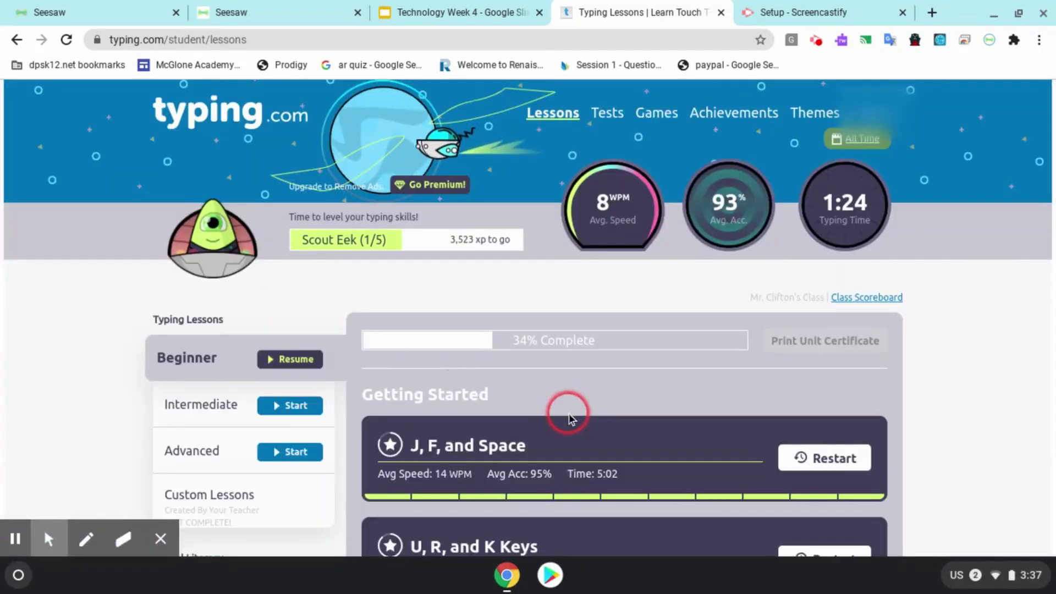
# - Open the Lesson Badges achievements and browse the earned badges
pyautogui.scroll(-2, 596, 407)
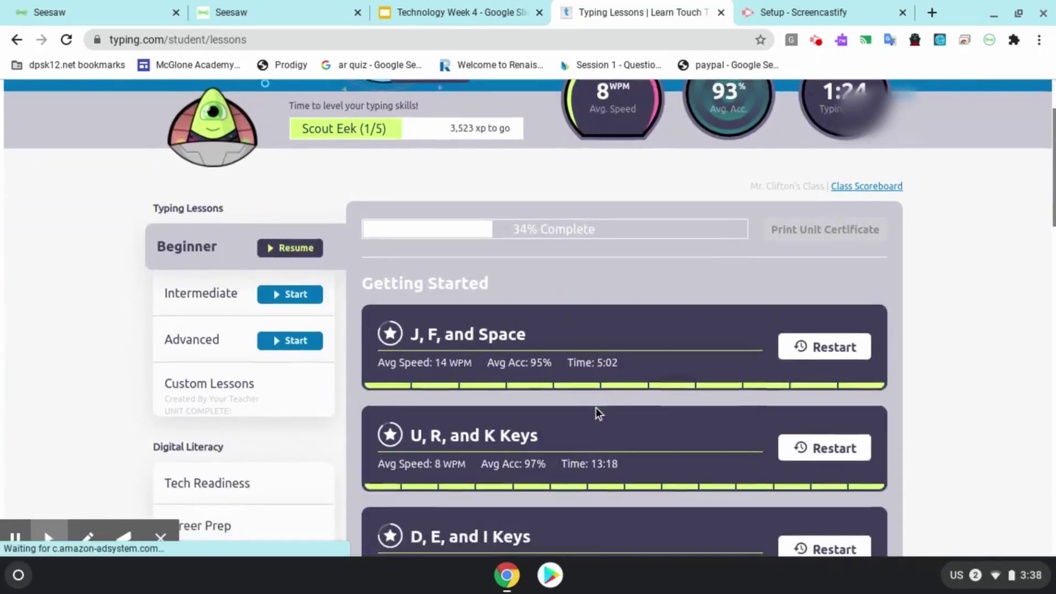
pyautogui.scroll(2, 596, 407)
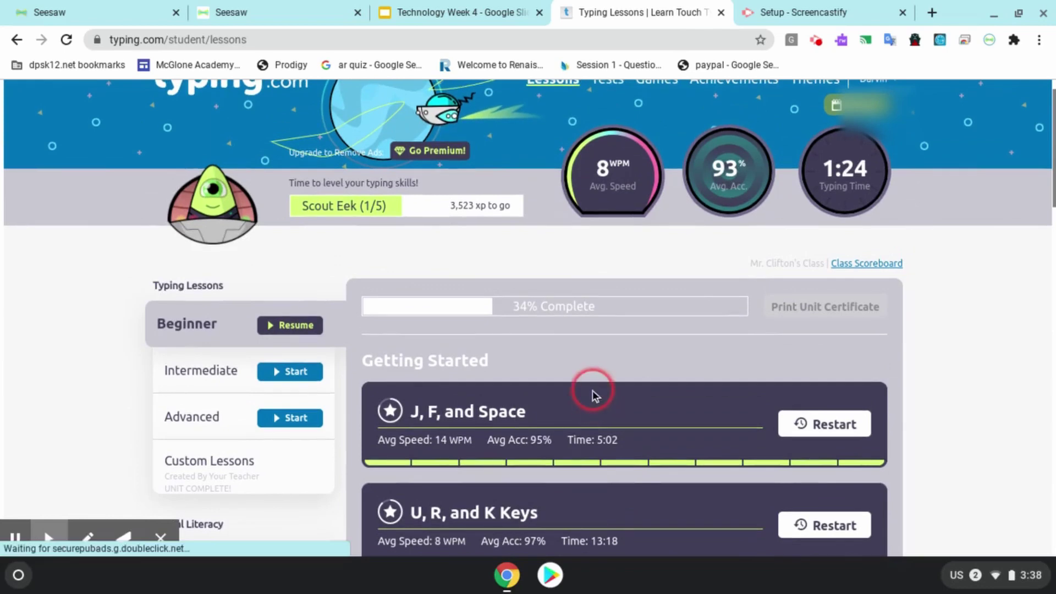
pyautogui.scroll(1, 592, 389)
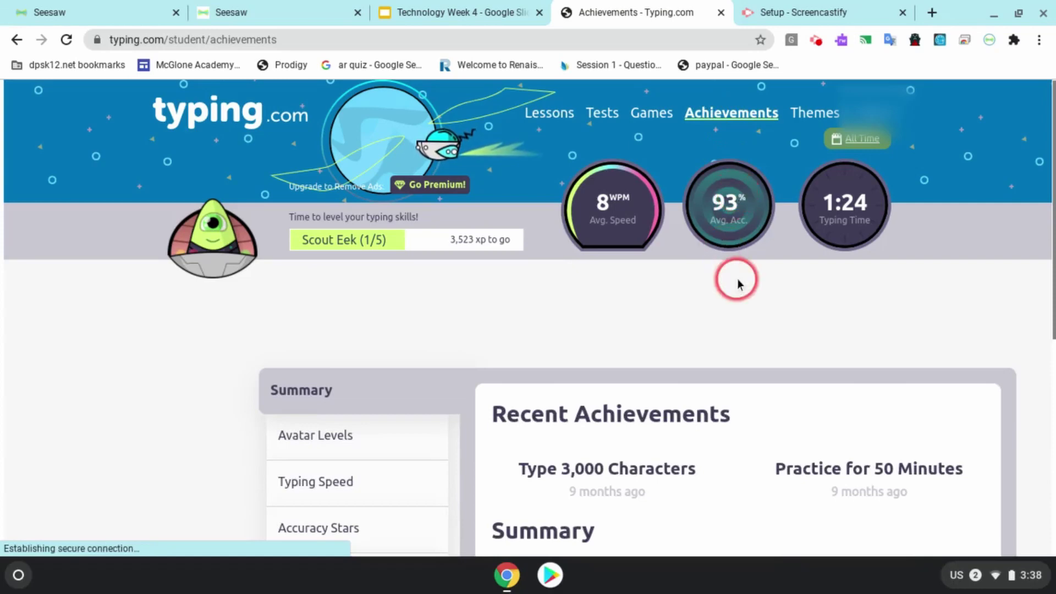
pyautogui.scroll(-5, 737, 284)
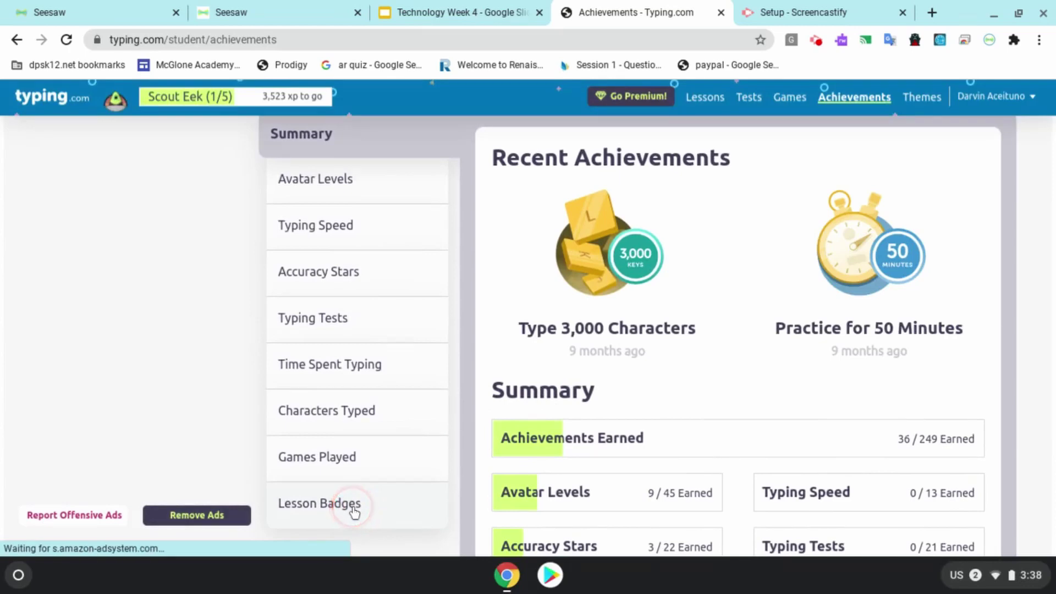
pyautogui.click(594, 483)
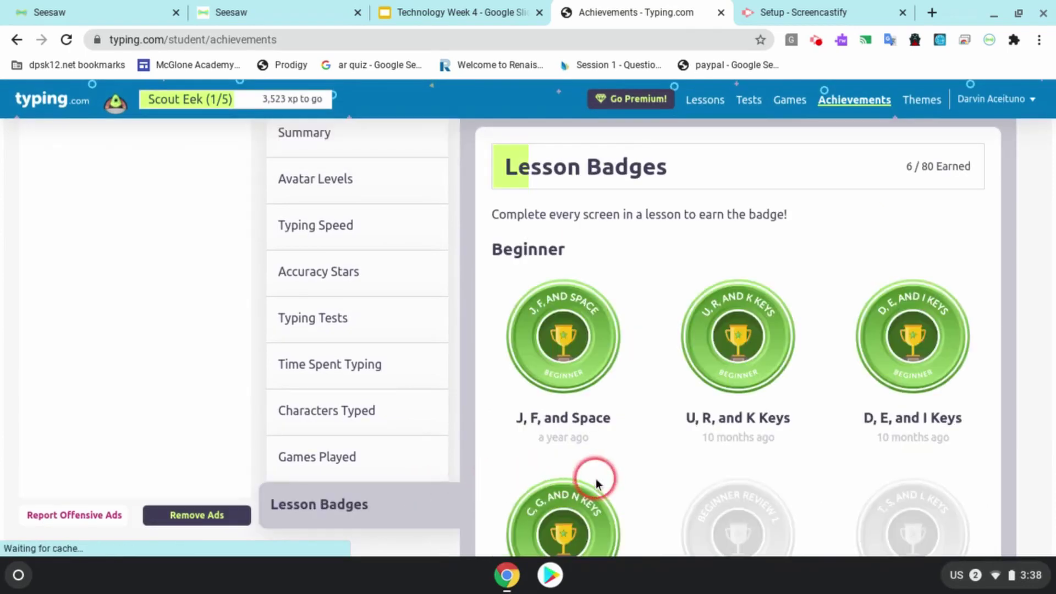
pyautogui.click(537, 296)
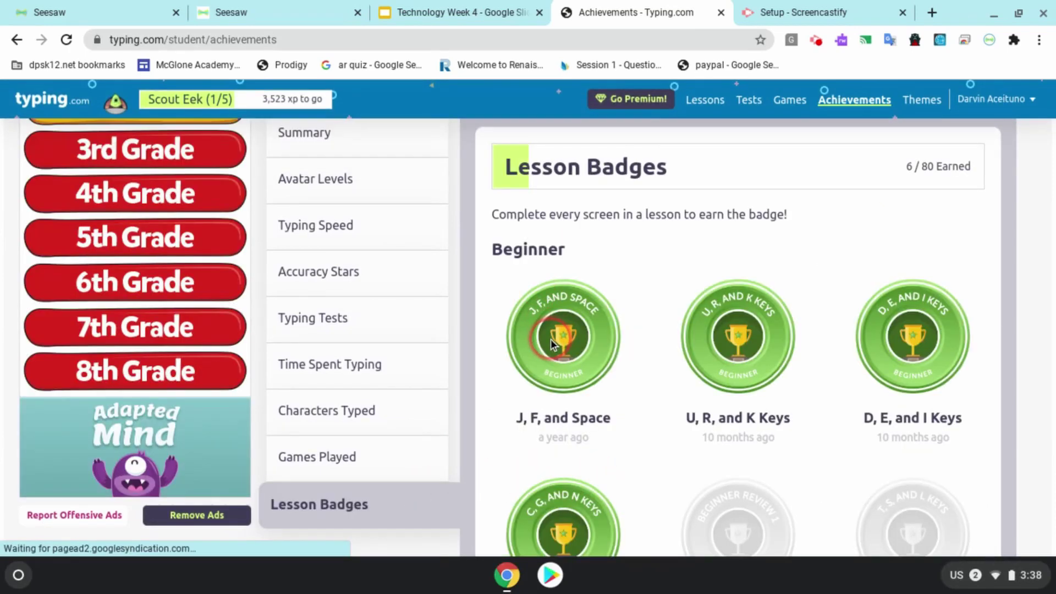
pyautogui.click(584, 385)
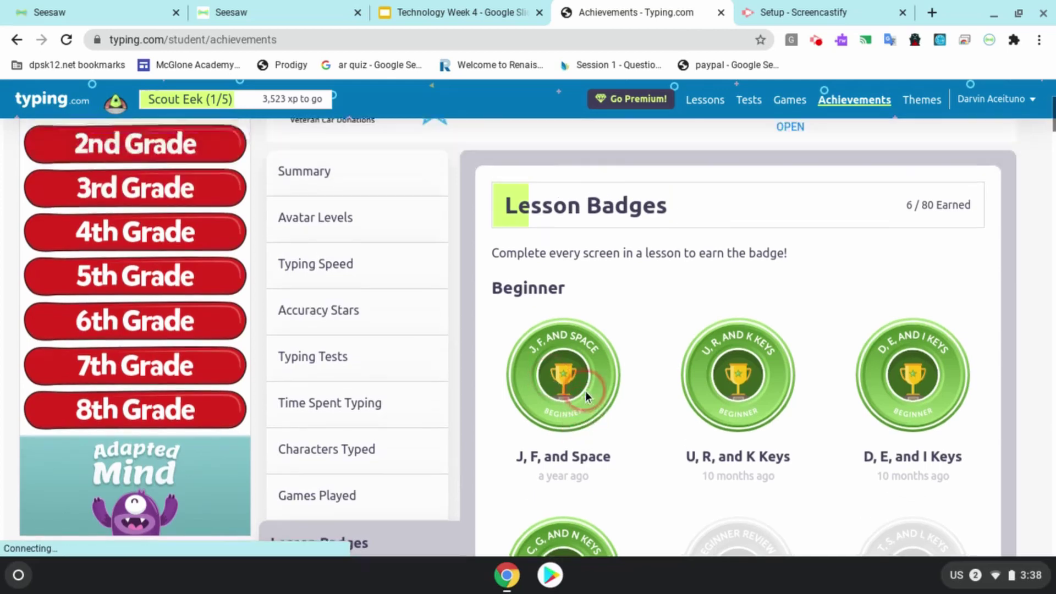
pyautogui.scroll(-2, 585, 391)
pyautogui.click(564, 306)
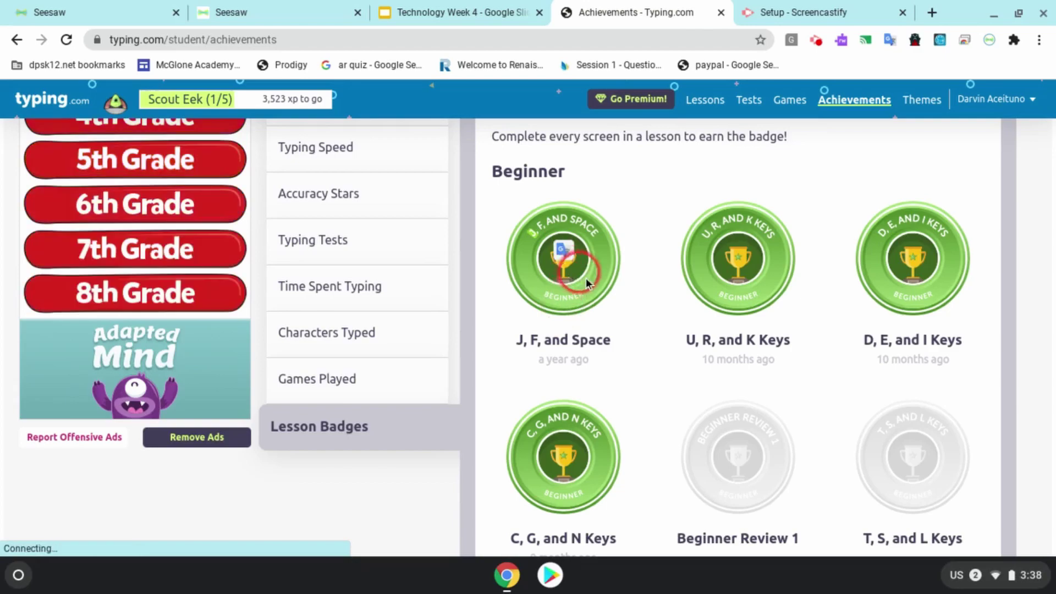
pyautogui.click(610, 319)
# - Capture a screenshot of the three earned Beginner badges
pyautogui.scroll(-20, 611, 321)
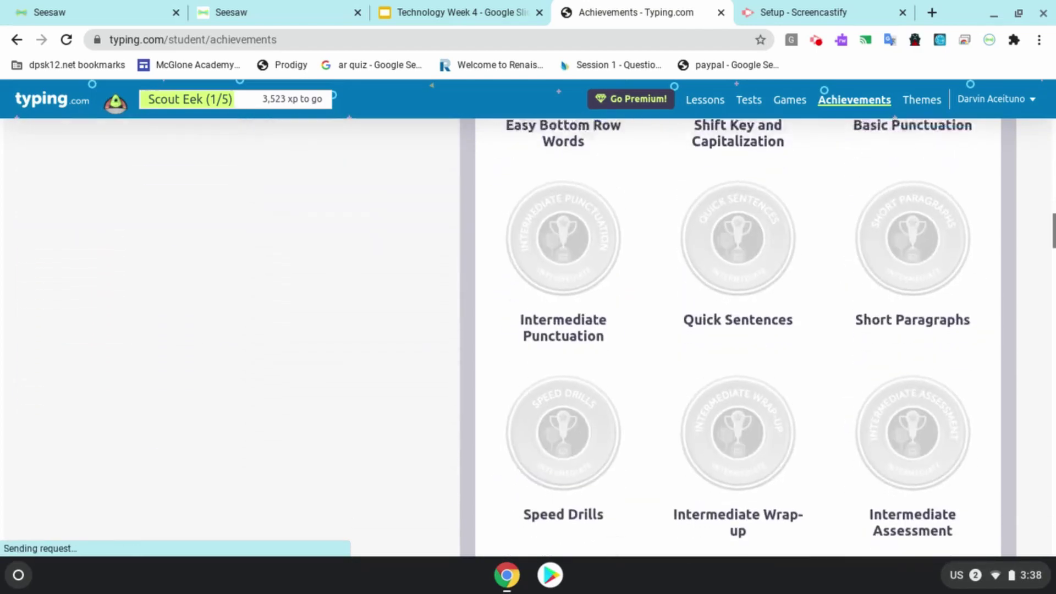
pyautogui.scroll(20, 737, 335)
pyautogui.scroll(7, 738, 336)
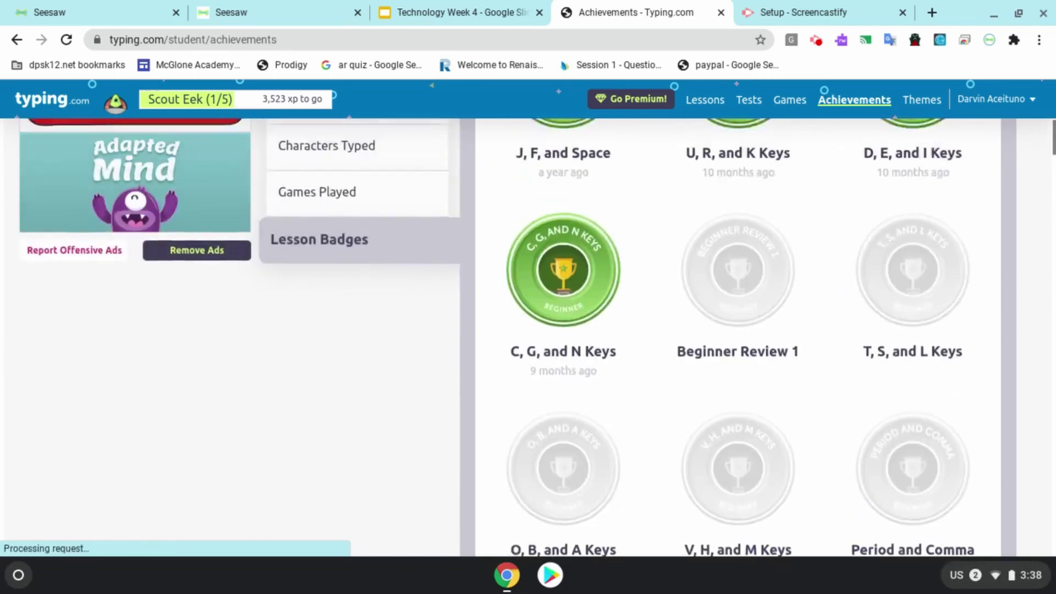
pyautogui.scroll(3, 737, 336)
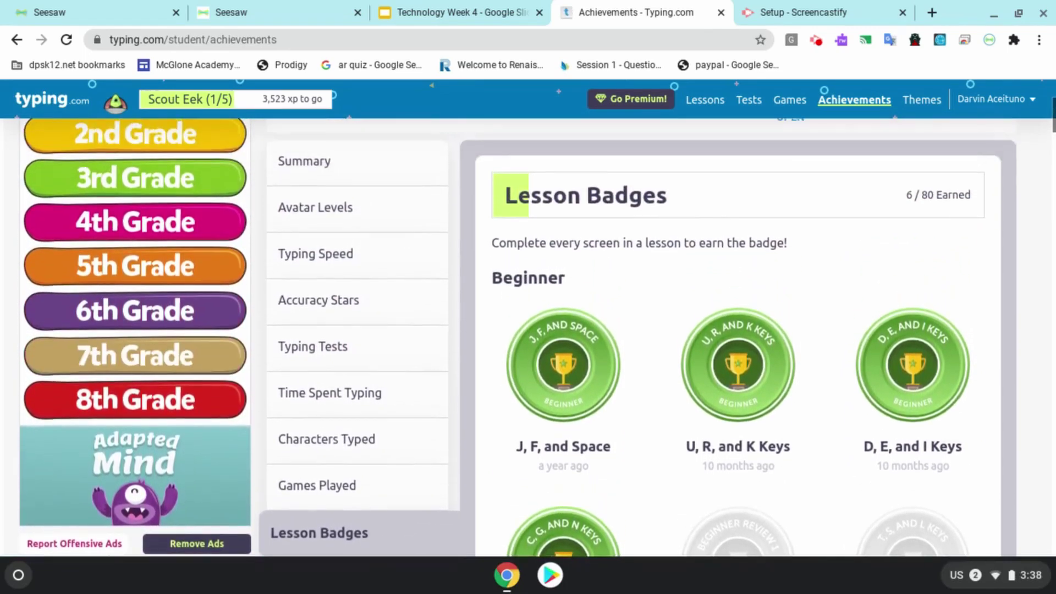
pyautogui.scroll(-2, 738, 335)
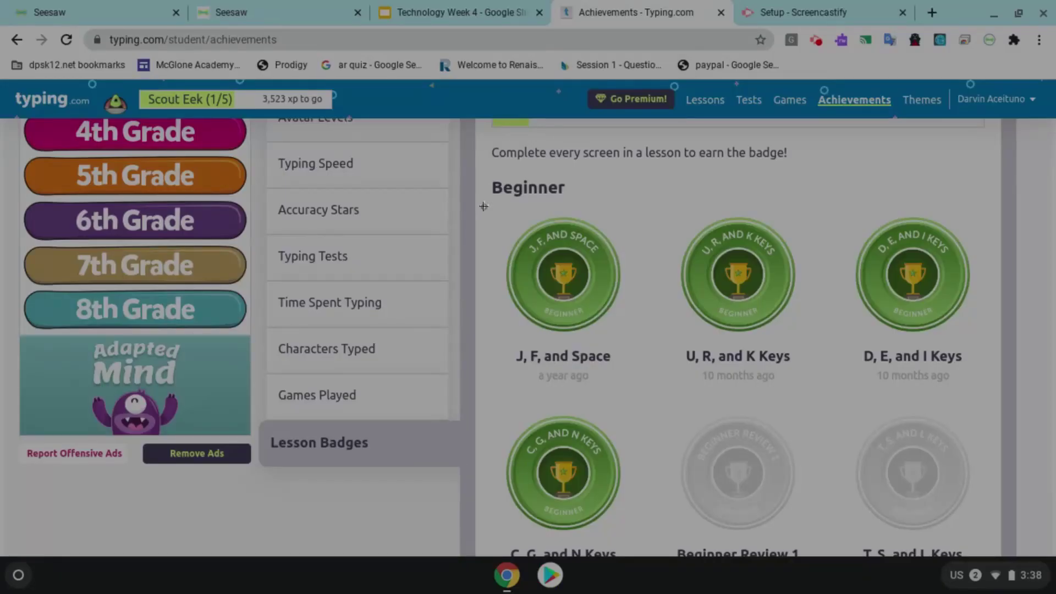
pyautogui.moveTo(484, 206); pyautogui.dragTo(990, 396)
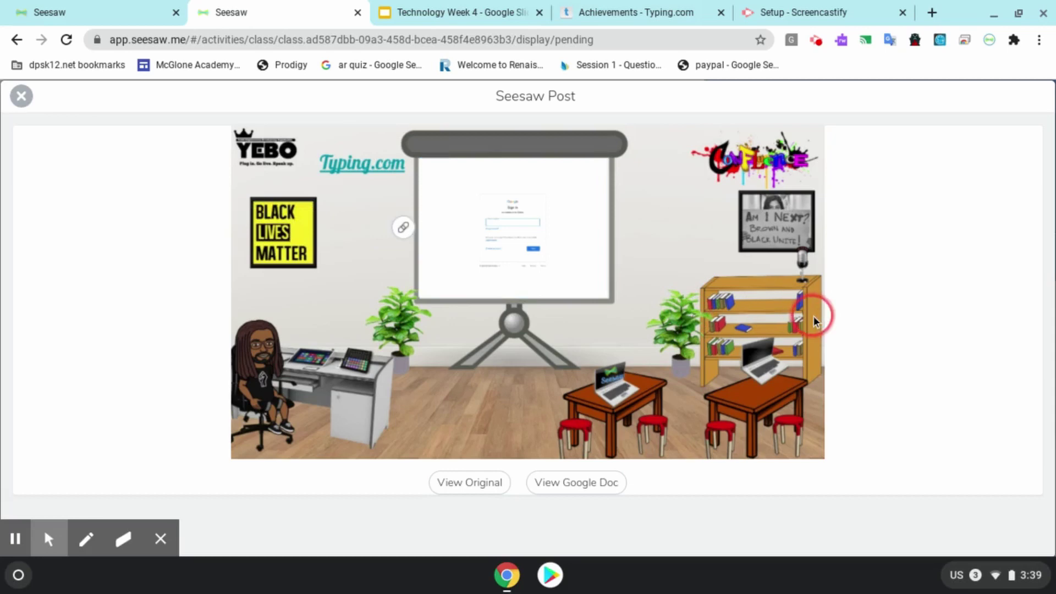
# - Close the post viewer and start an upload-file response to Technology Week 4: Typing Skills
pyautogui.click(22, 98)
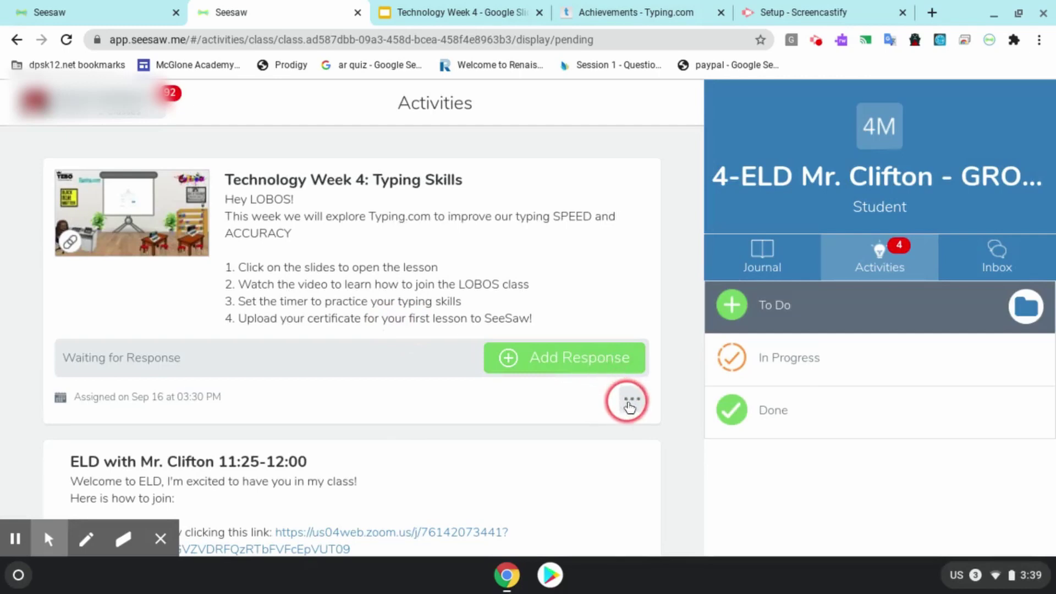
pyautogui.click(595, 364)
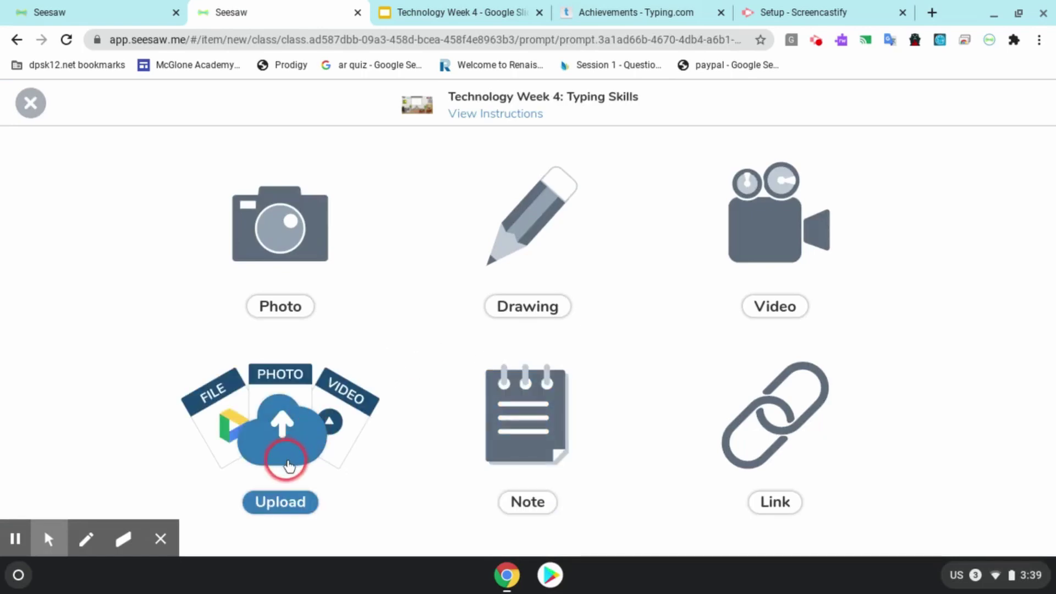
pyautogui.click(289, 466)
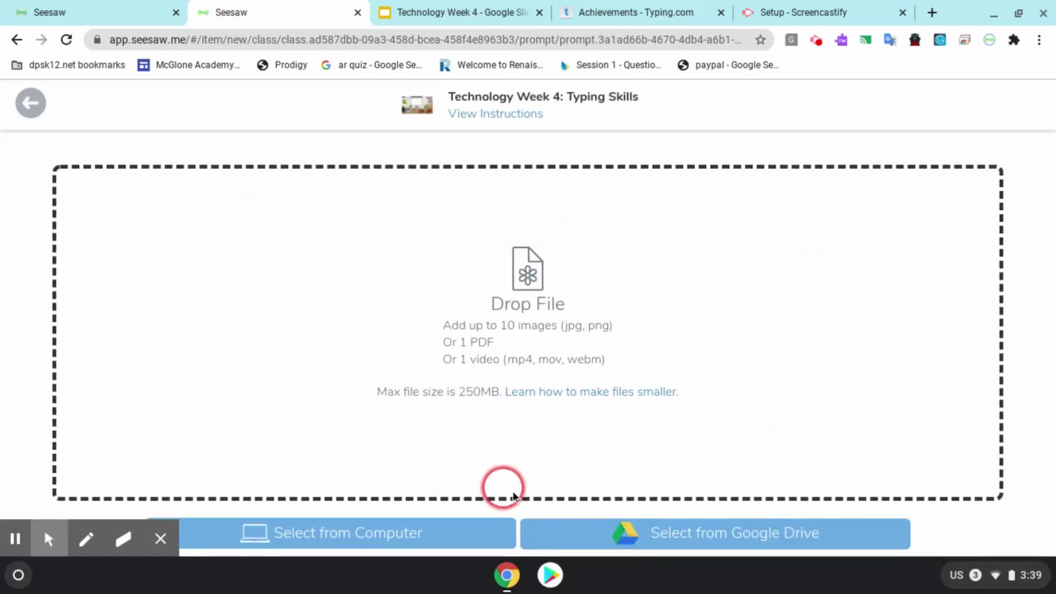
# - Upload the badges Screenshot file from Google Drive into the response
pyautogui.click(588, 530)
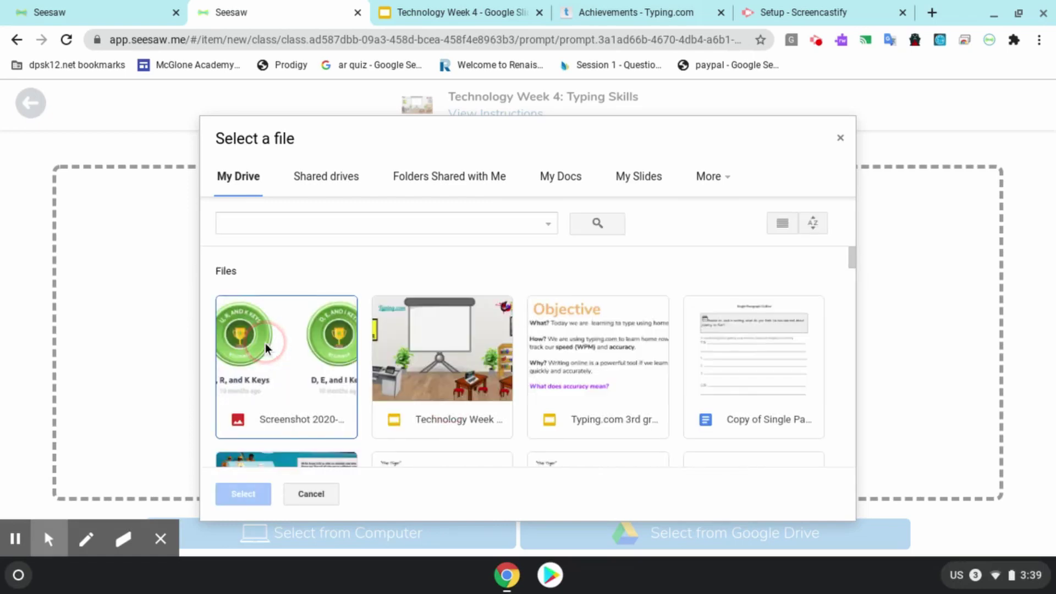
pyautogui.click(265, 343)
pyautogui.click(246, 495)
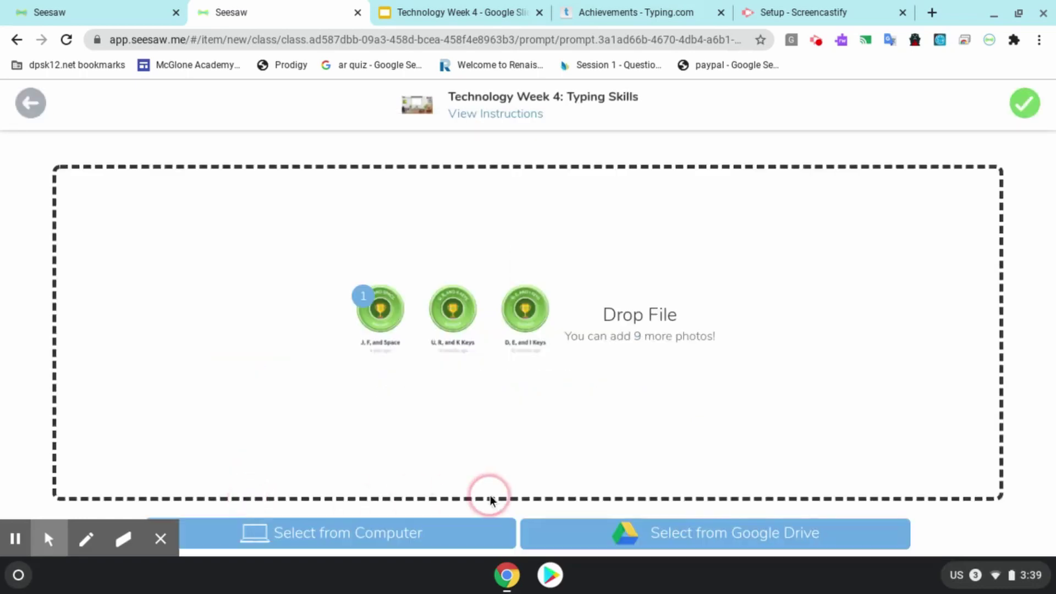
pyautogui.click(1030, 116)
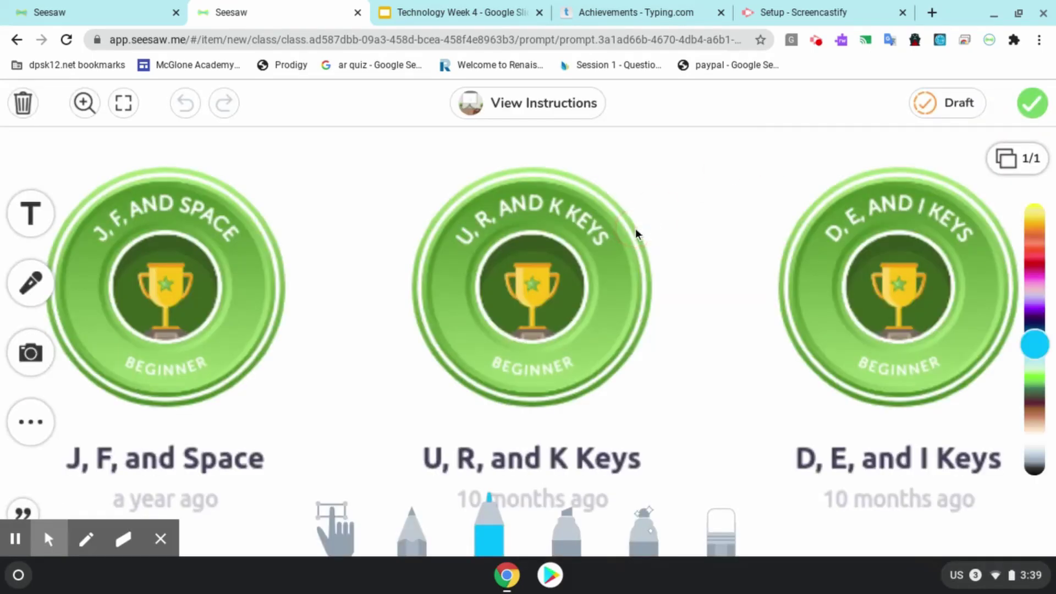
# - Accept the uploaded screenshot and submit the response to the class journal
pyautogui.click(1019, 149)
pyautogui.click(1027, 117)
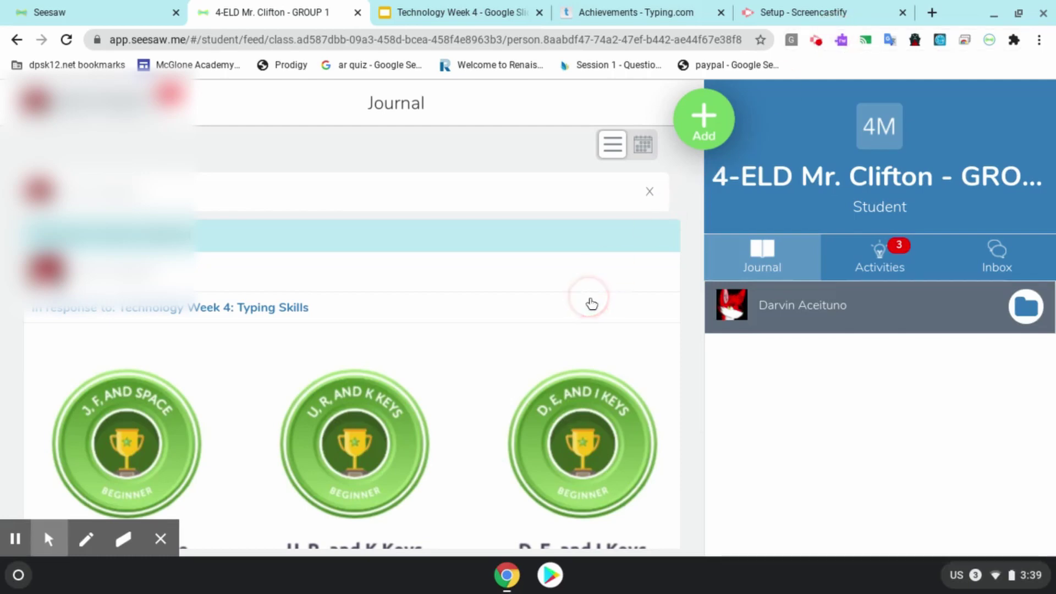
pyautogui.scroll(-3, 591, 303)
pyautogui.scroll(2, 591, 304)
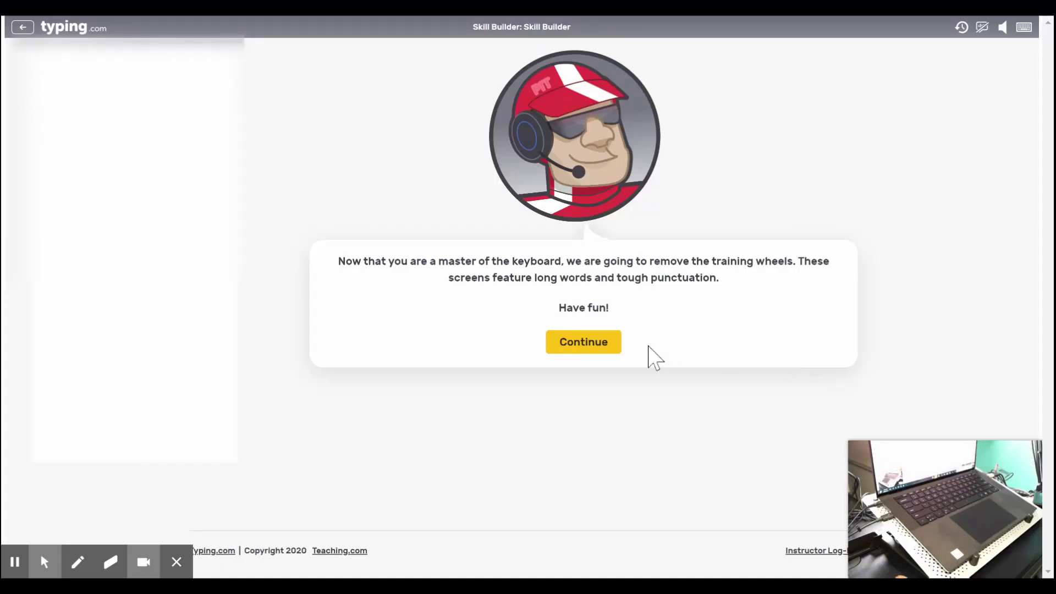
# - Start the Skill Builder exercise and type the drill 'a aq aqa qaq j ju juj uju j'
pyautogui.click(609, 346)
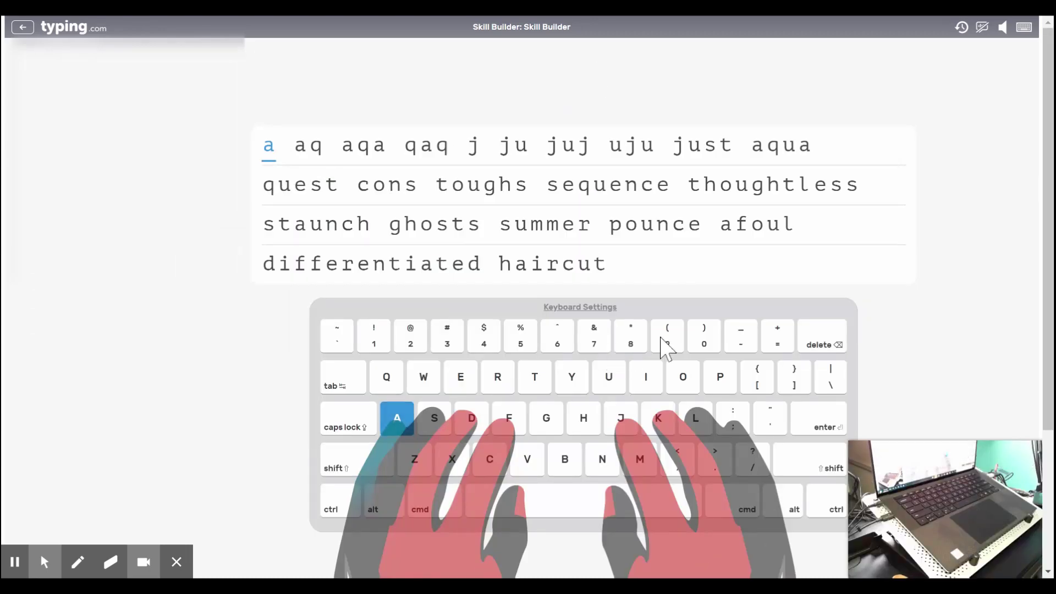
pyautogui.write('a')
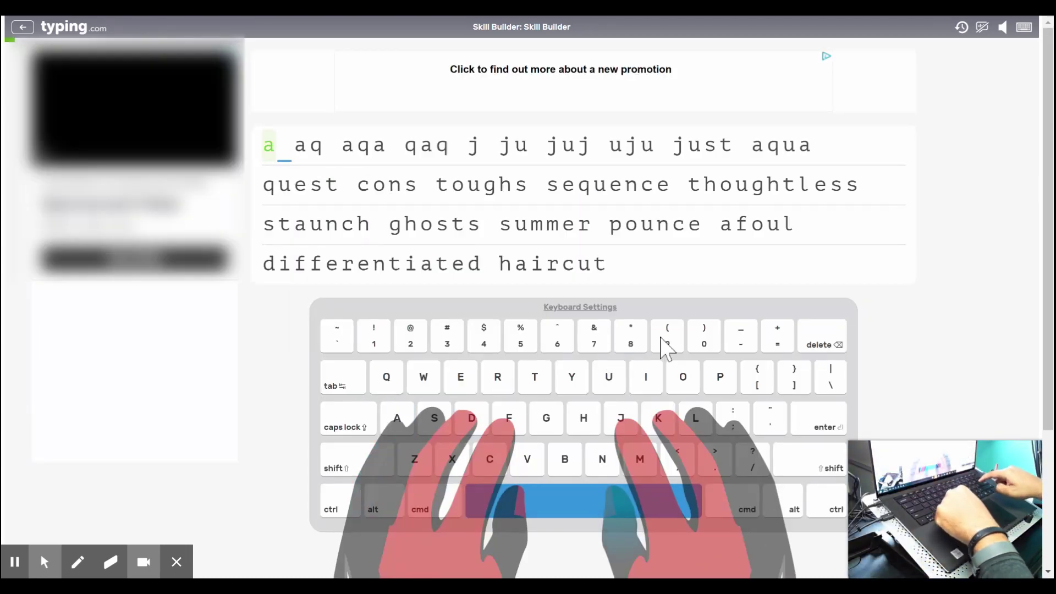
pyautogui.write(' a')
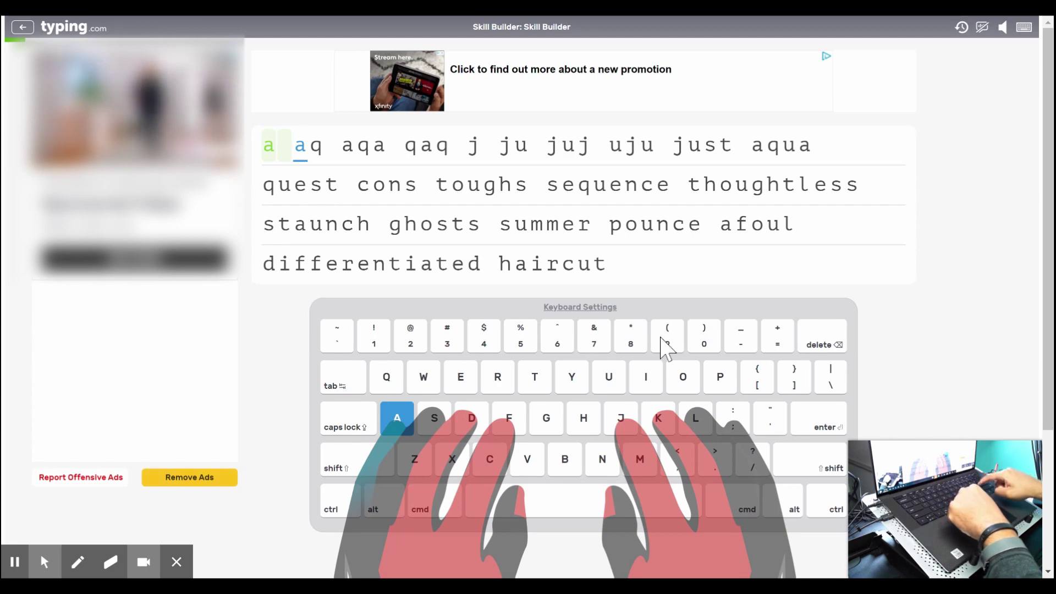
pyautogui.write('q ')
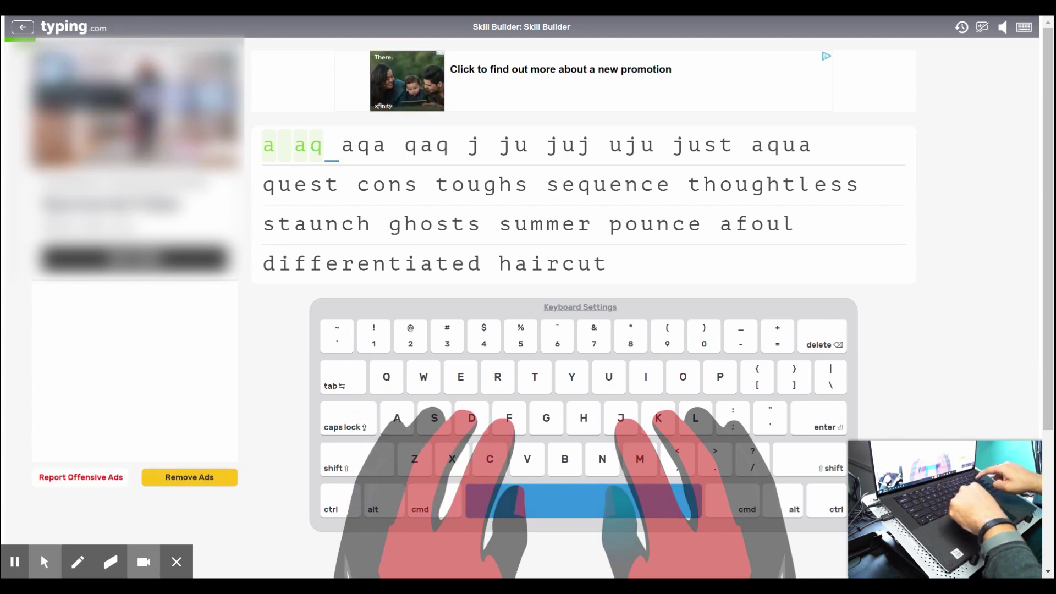
pyautogui.write('aq')
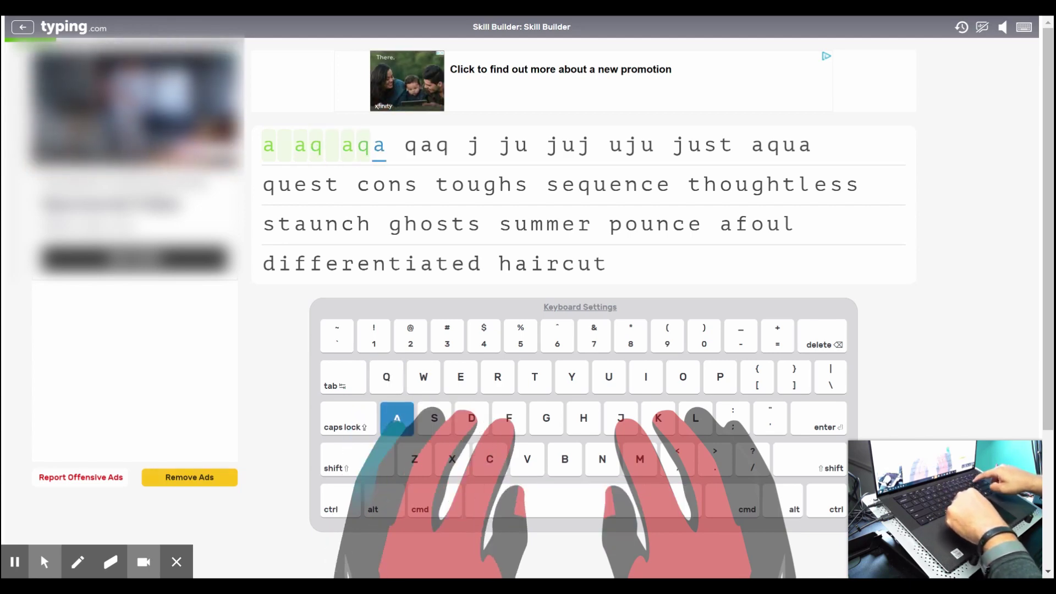
pyautogui.write('a')
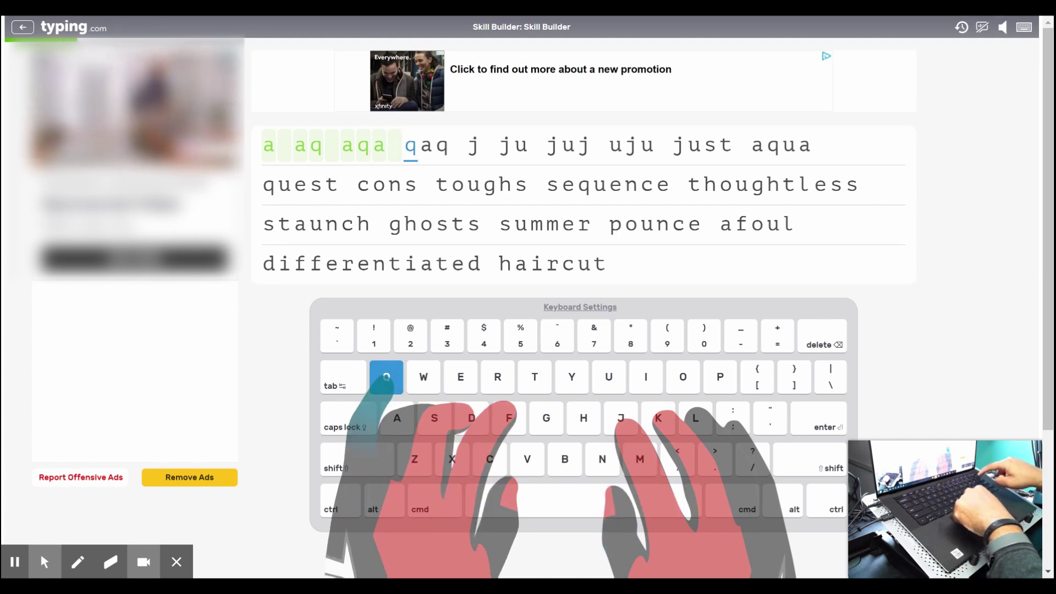
pyautogui.write(' qa')
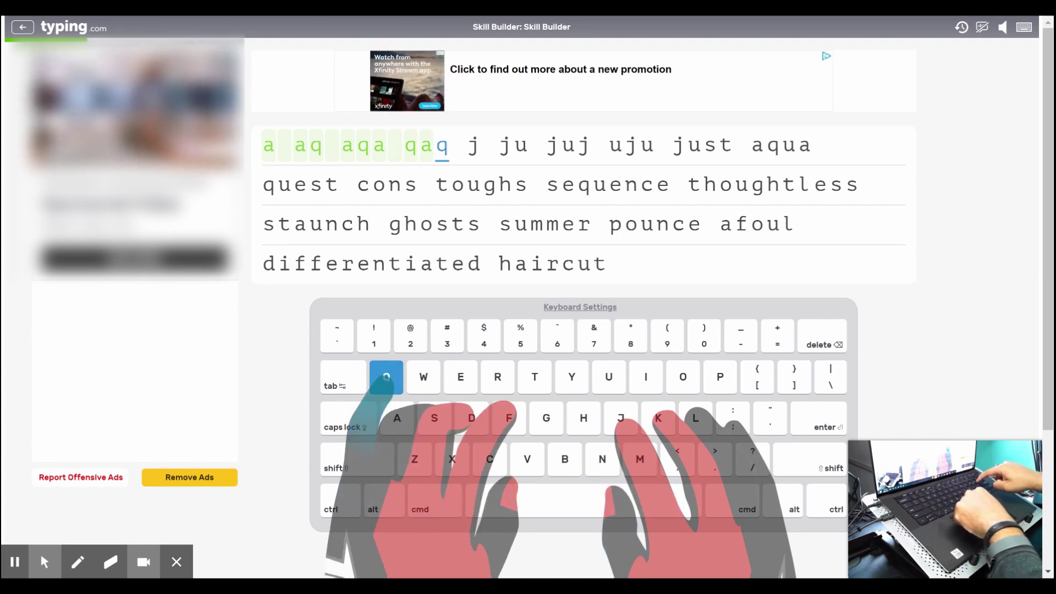
pyautogui.write('q j')
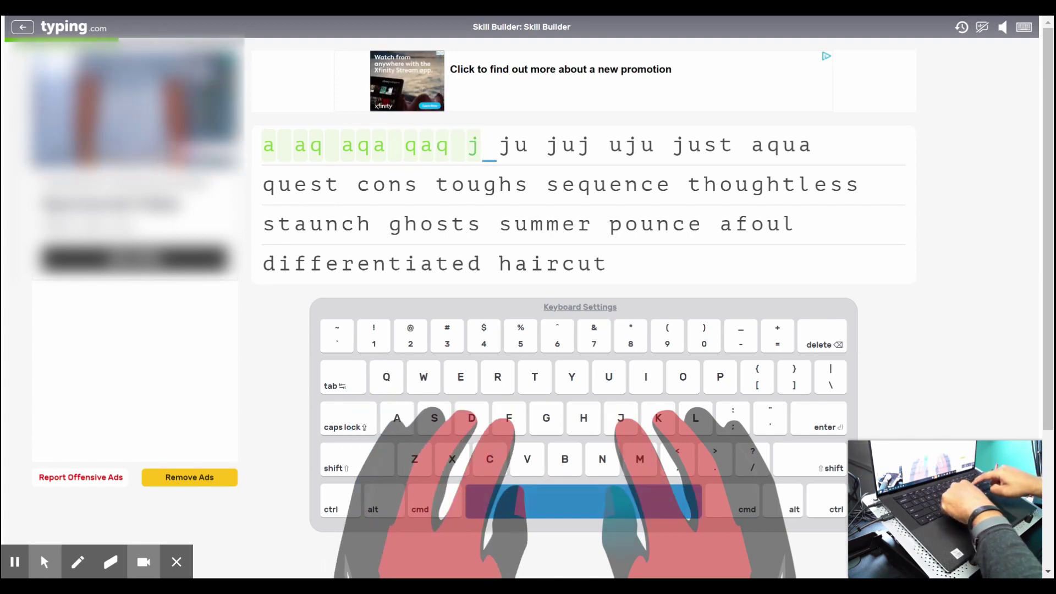
pyautogui.write(' ju')
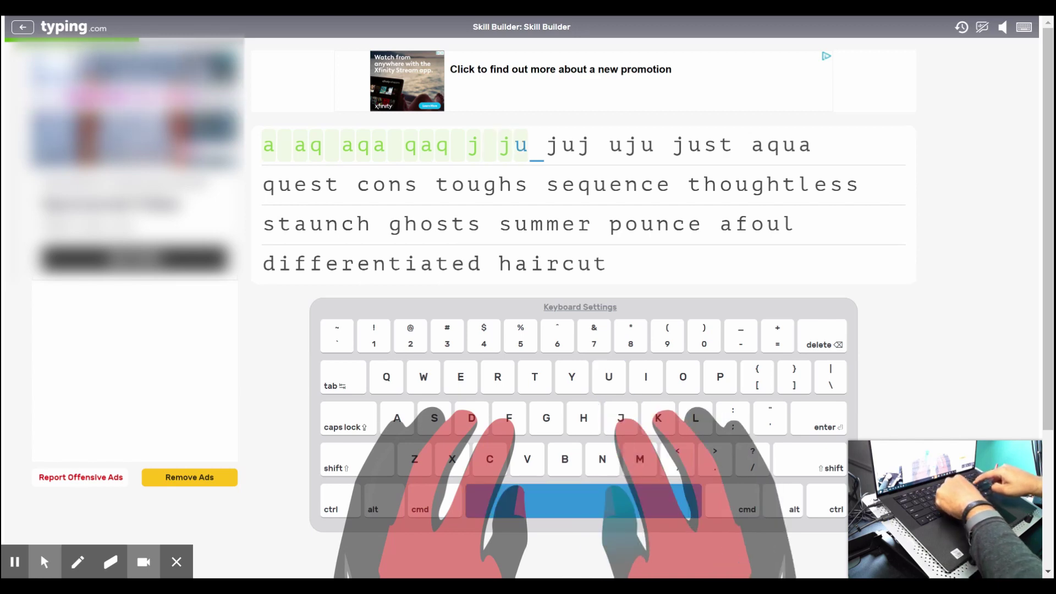
pyautogui.write(' juj')
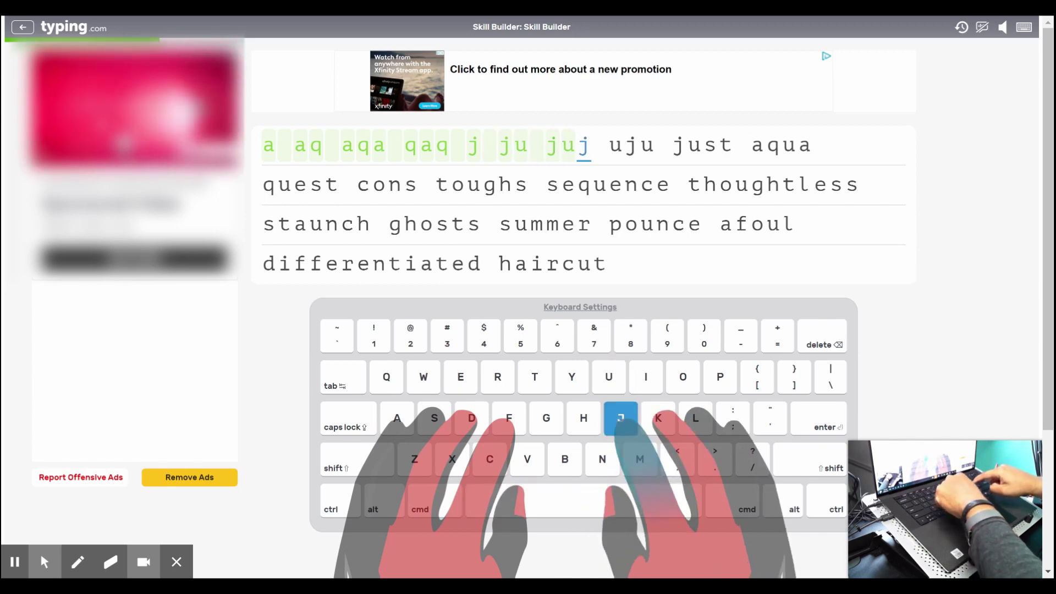
pyautogui.write(' uju')
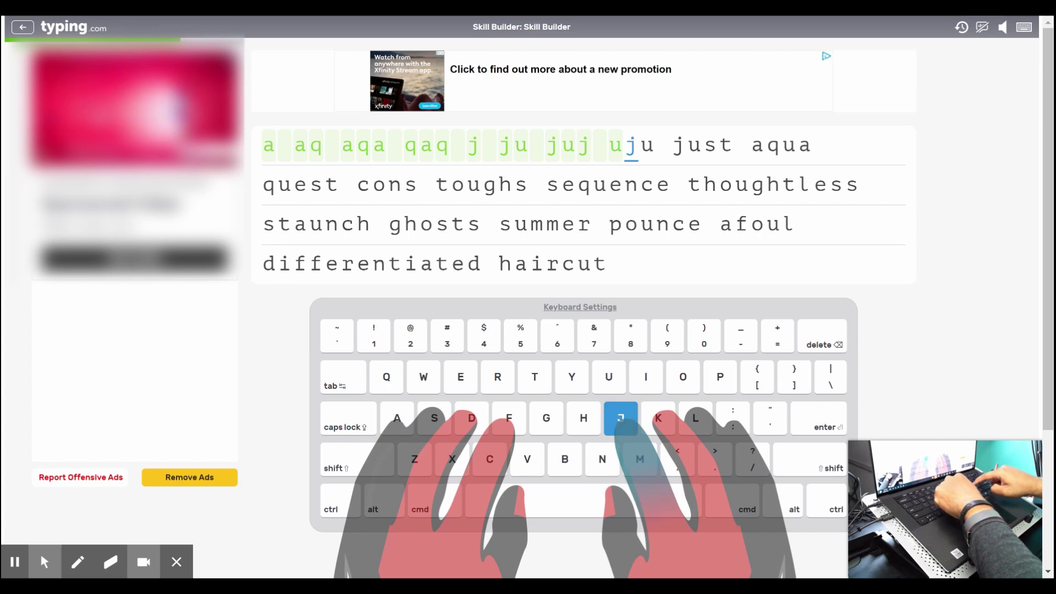
pyautogui.write(' j')
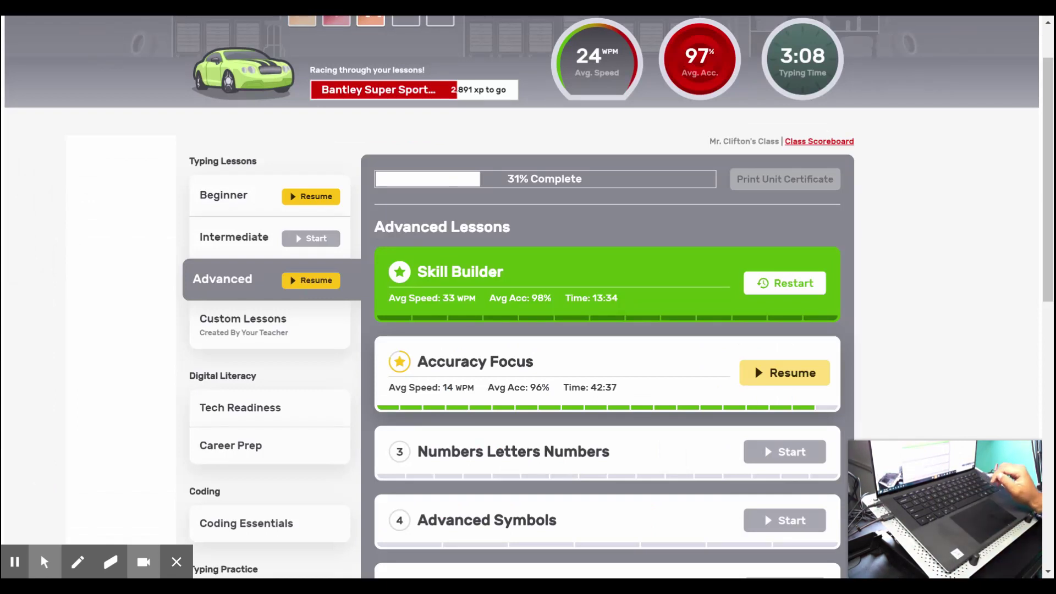
# - Resume Accuracy Focus and type the Funky Paragraph (U + Y) passage beginning 'If truly quoted, you and Guy'
pyautogui.click(782, 382)
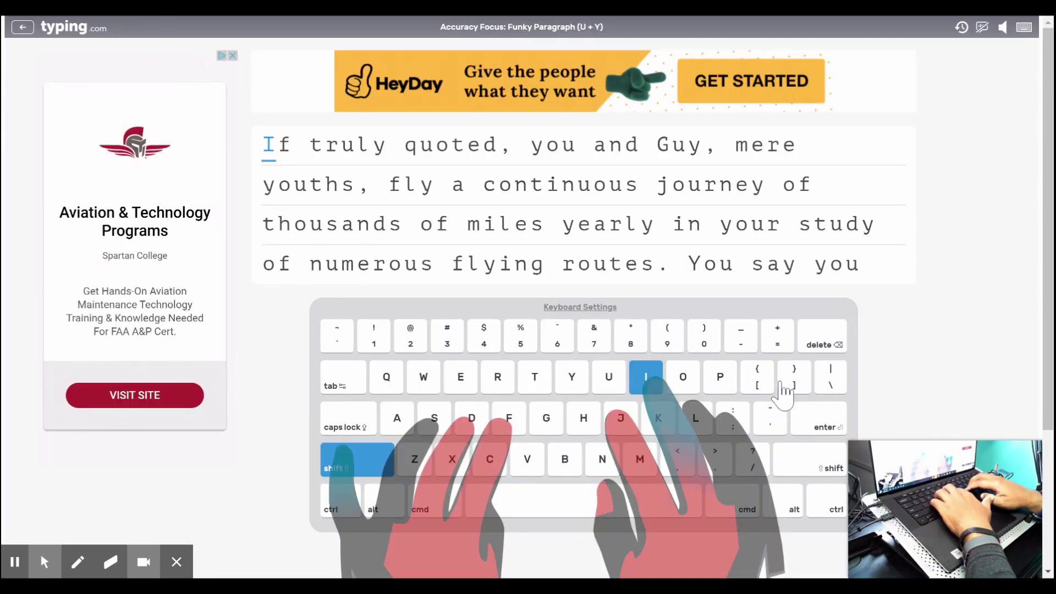
pyautogui.write('I')
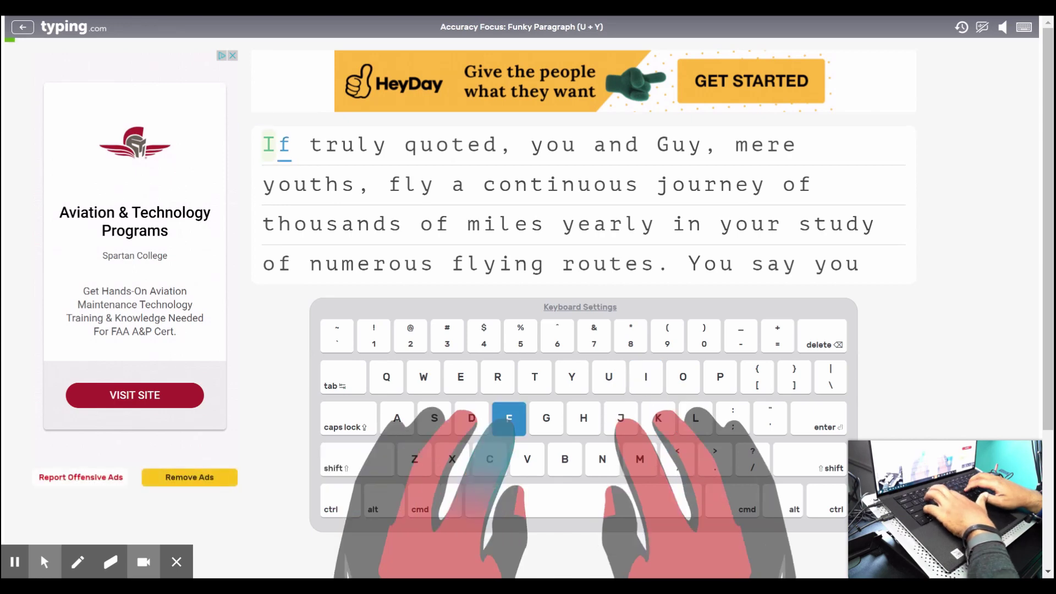
pyautogui.write('f trul')
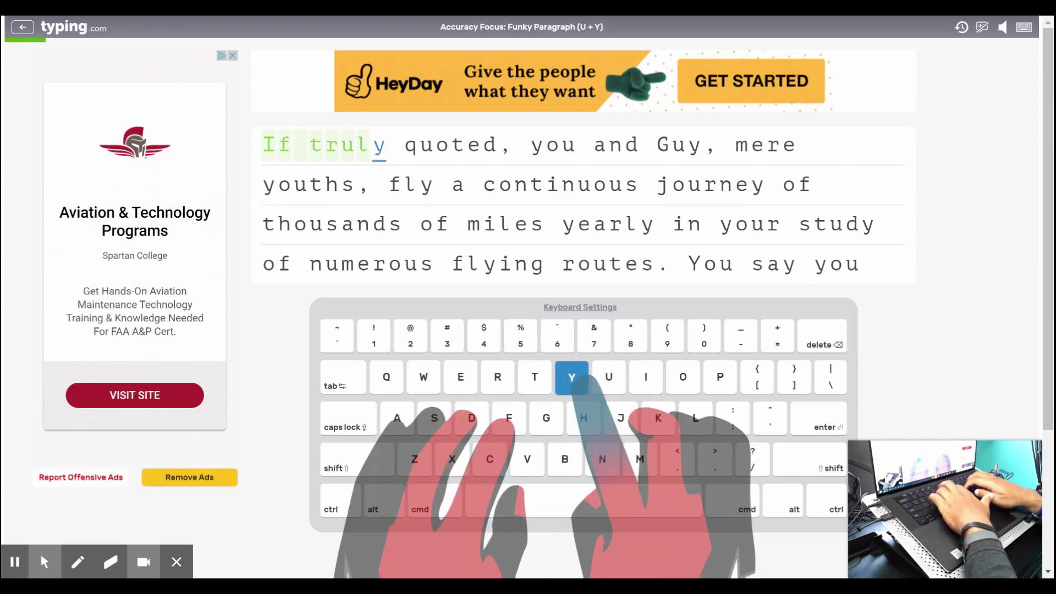
pyautogui.write('y quote')
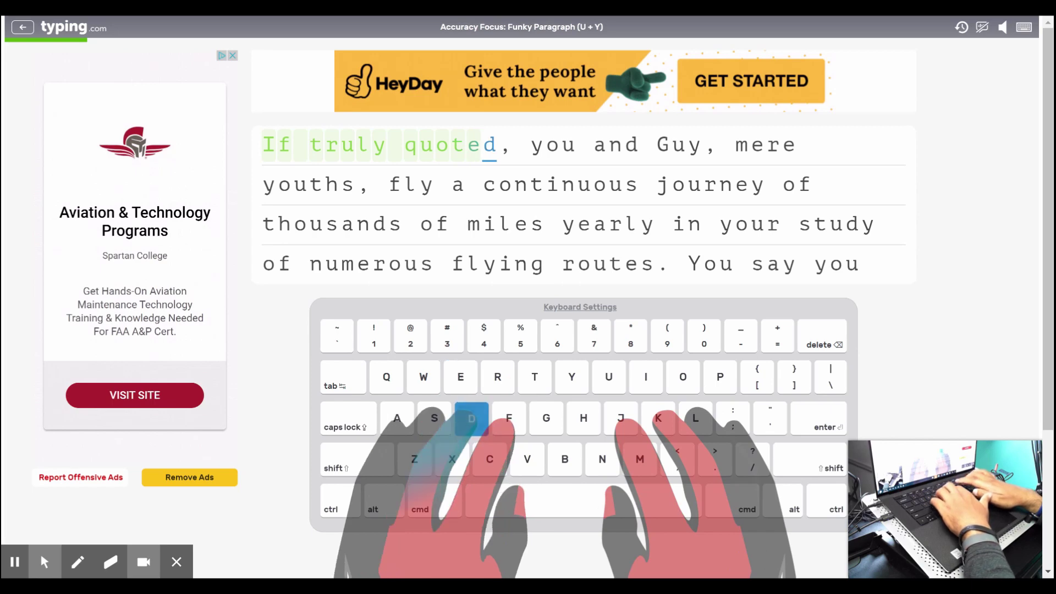
pyautogui.write('d, you and Gu')
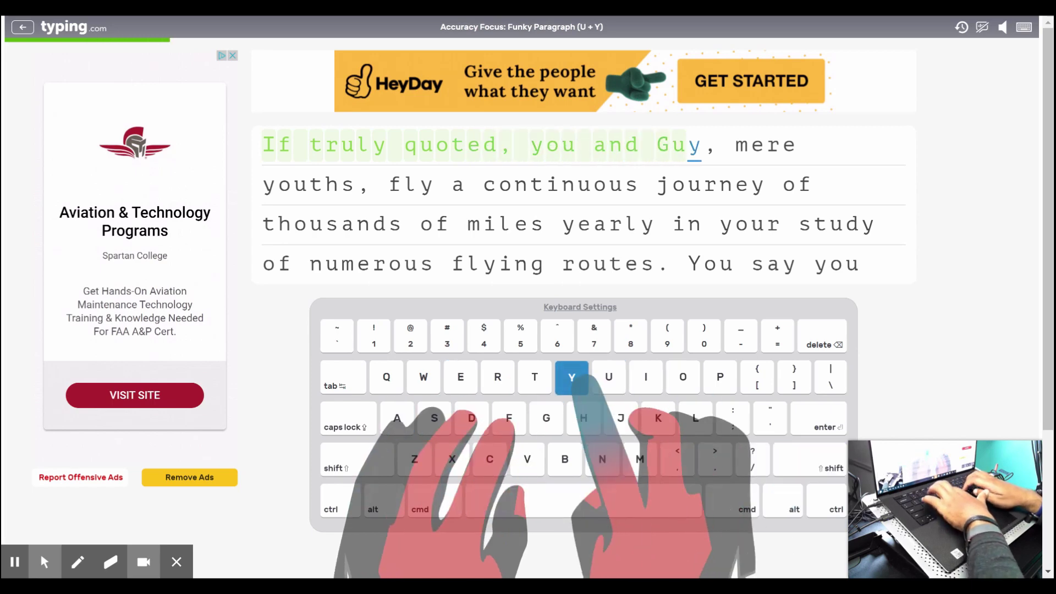
pyautogui.write('y, mere you')
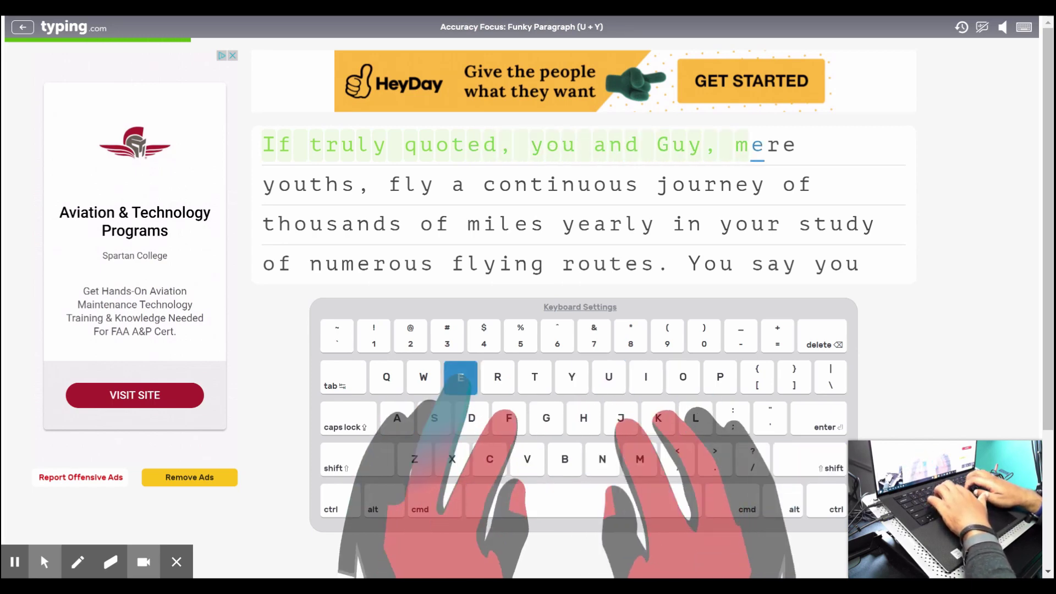
pyautogui.write('ths, fly a continuous journey of')
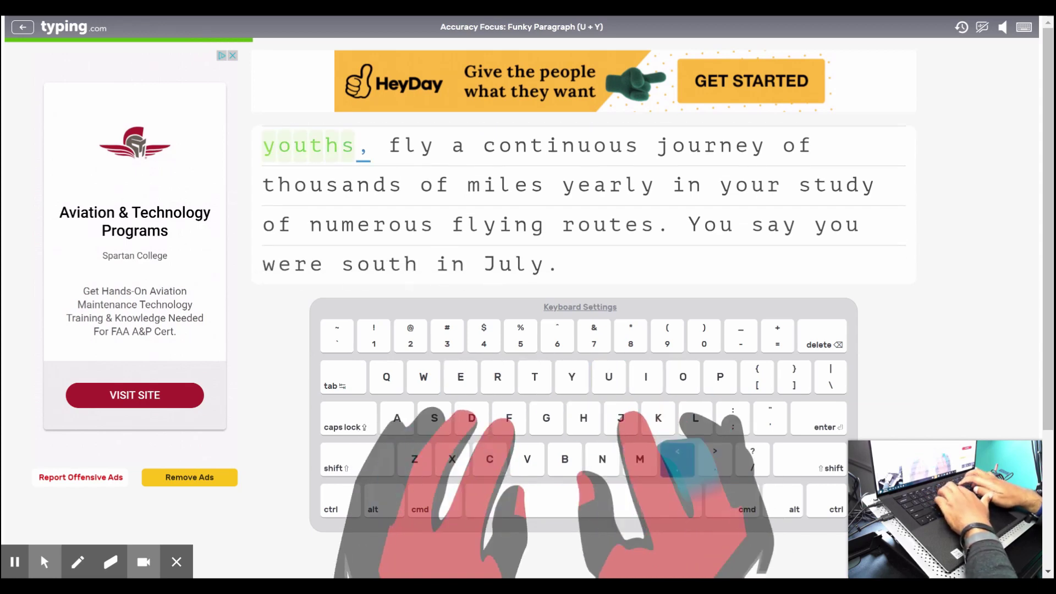
pyautogui.write('y a cont')
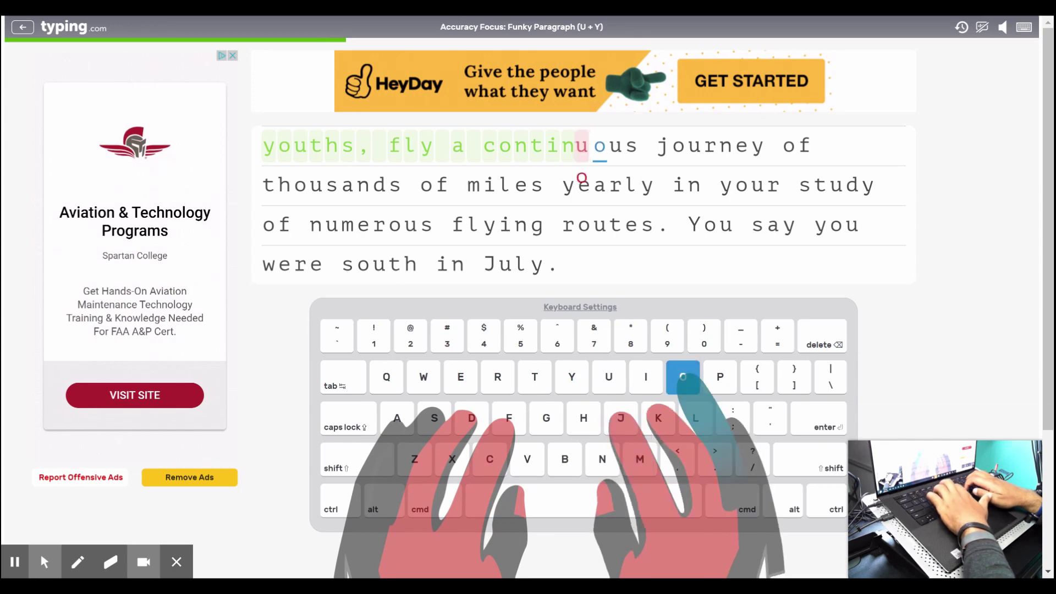
pyautogui.write('ous jou')
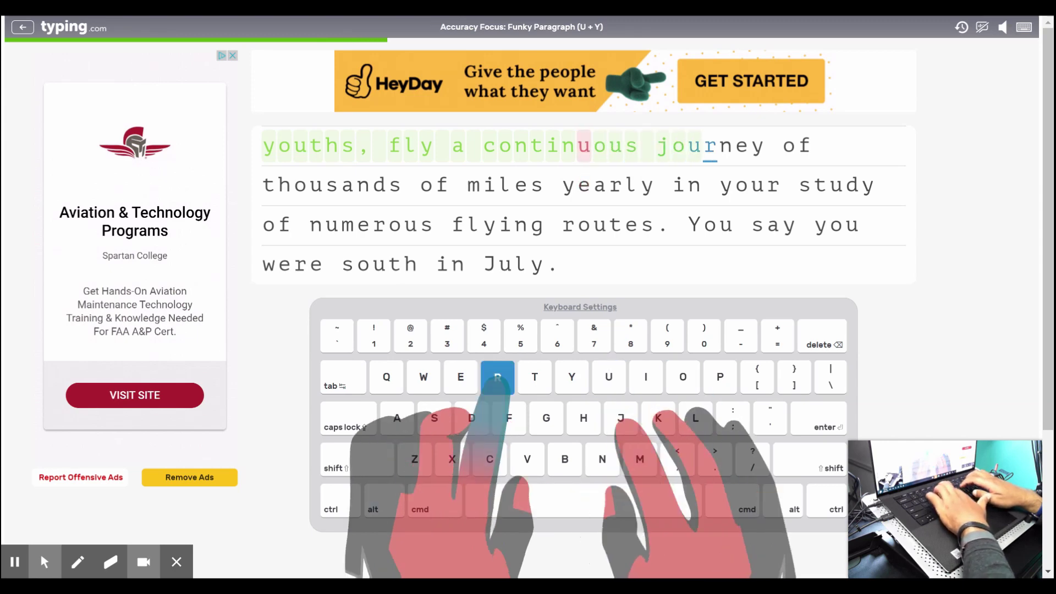
pyautogui.write('rney of thousands ')
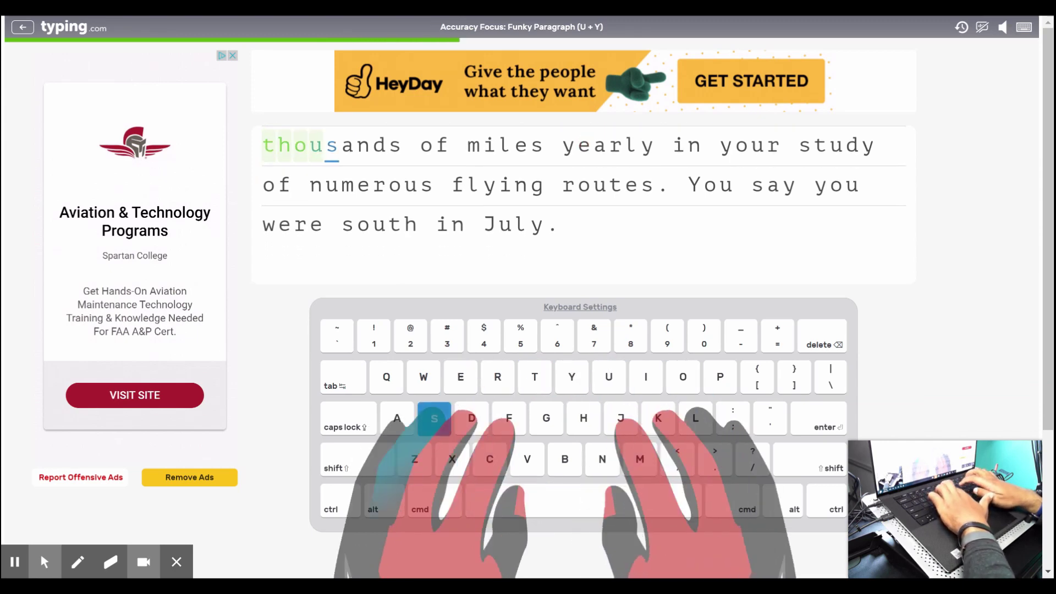
pyautogui.write('of mile')
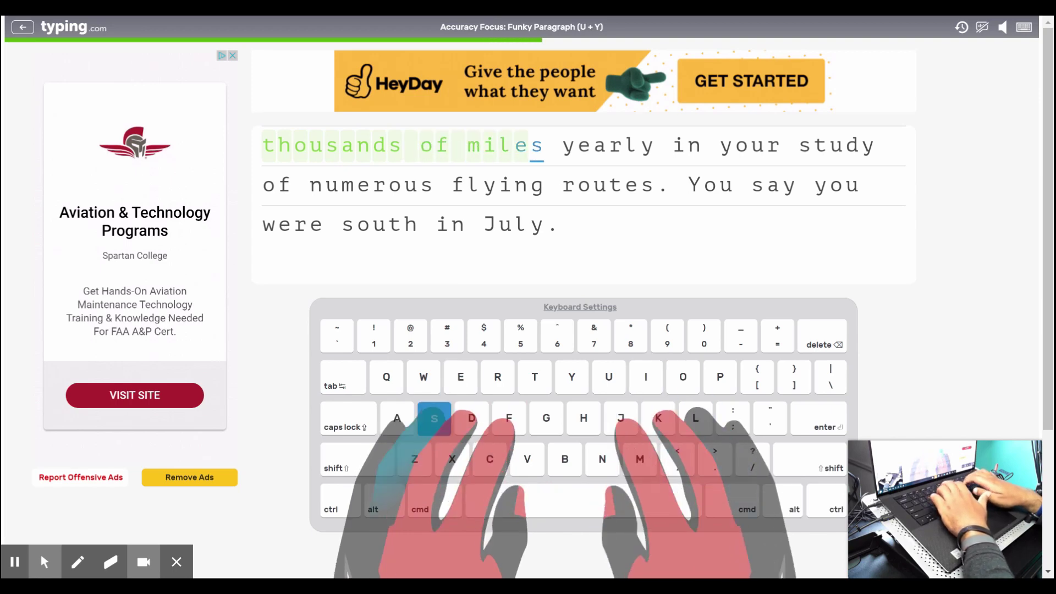
pyautogui.write('s yearly in')
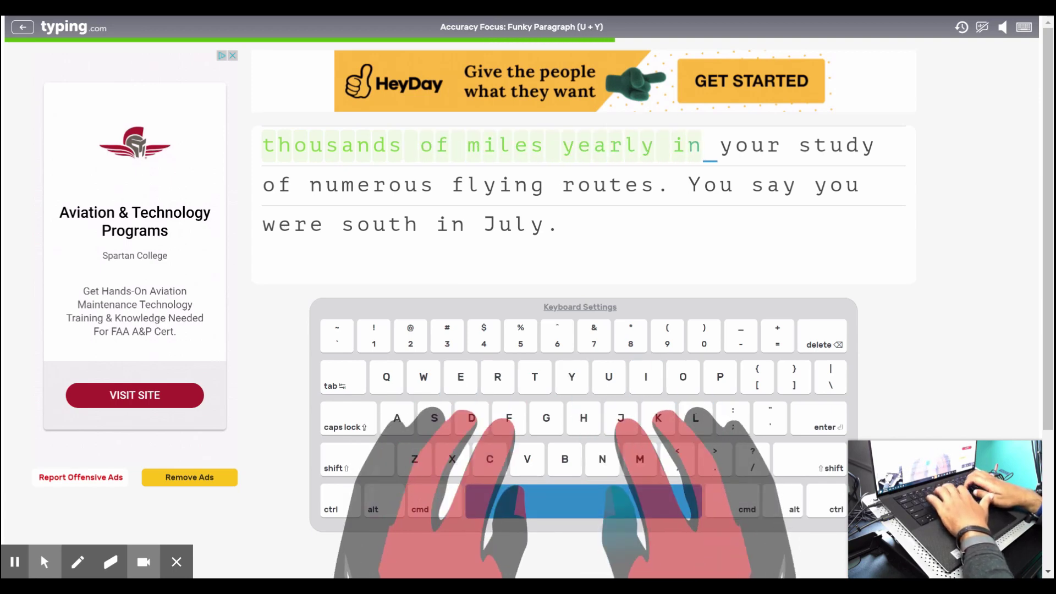
pyautogui.write(' your stud')
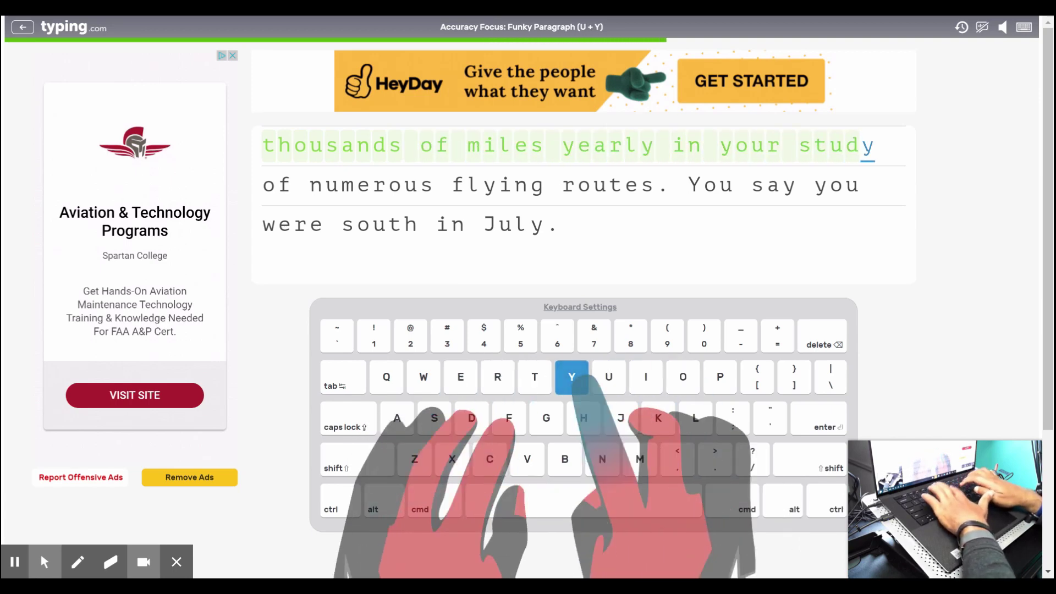
pyautogui.write('y')
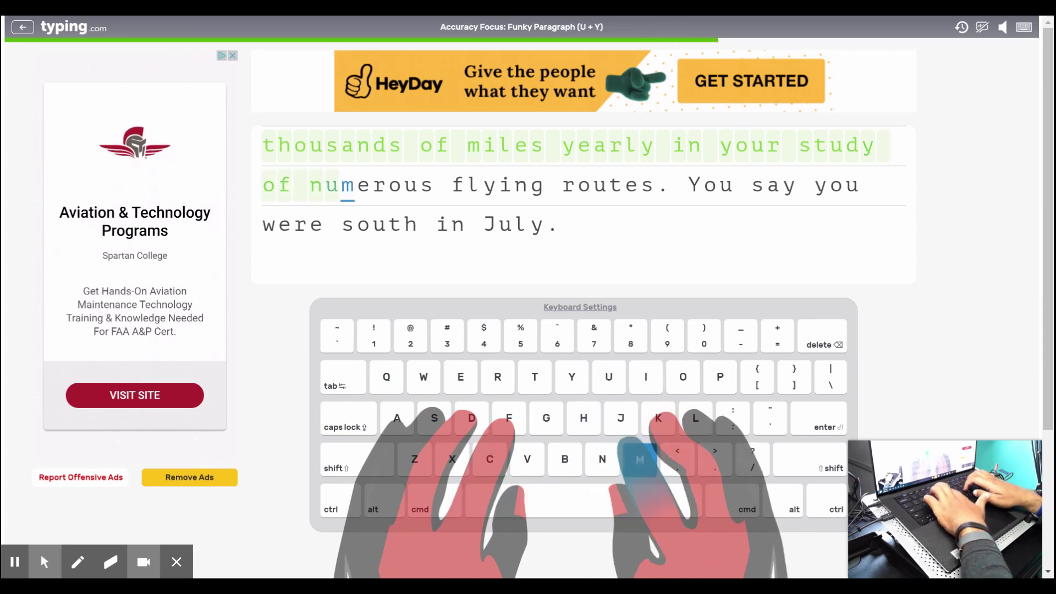
pyautogui.write('merous fl')
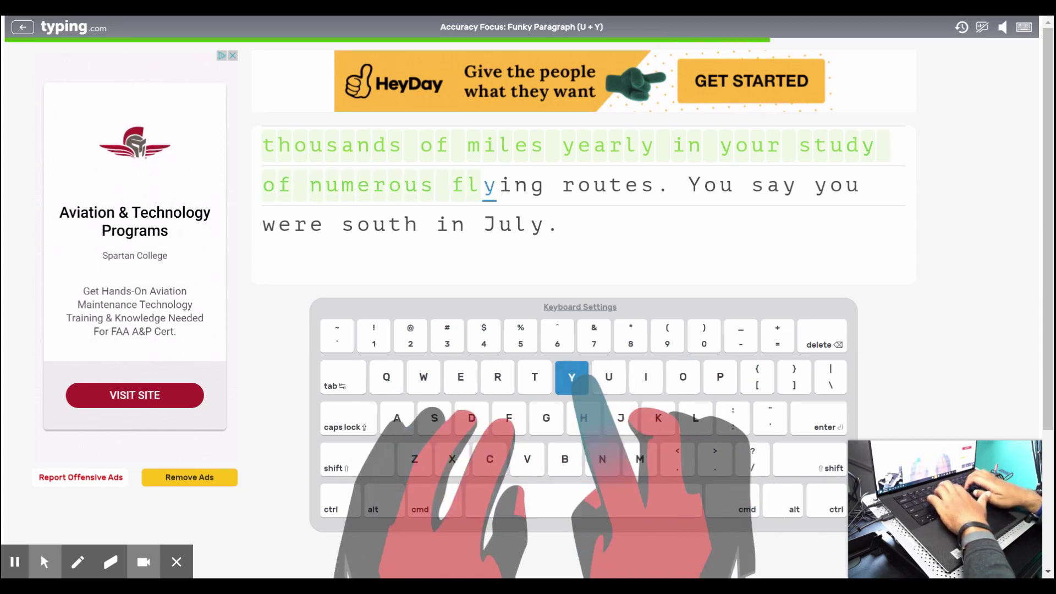
pyautogui.write('ying rou')
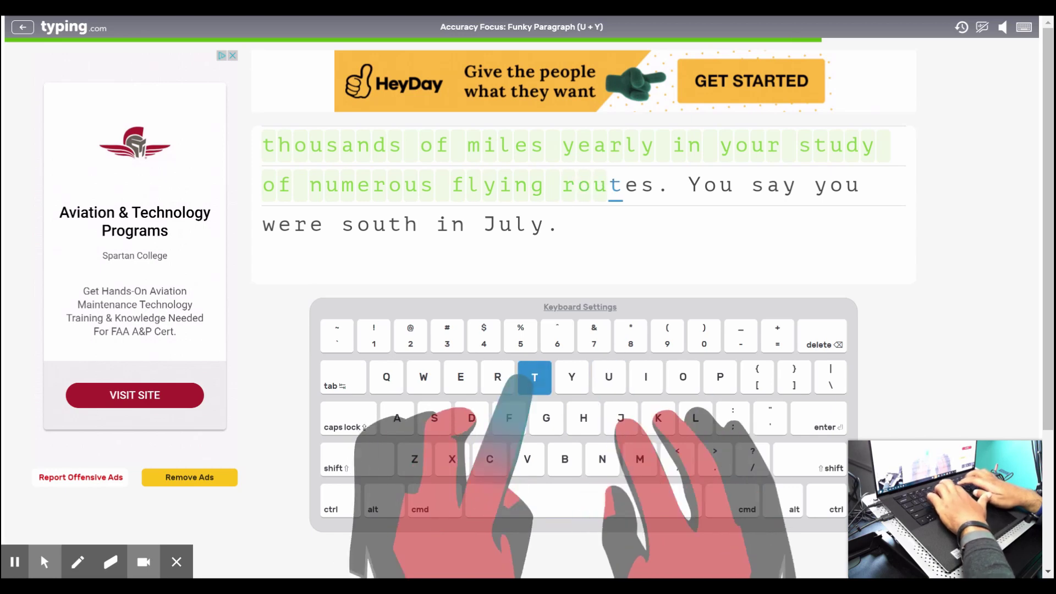
pyautogui.write('tss. ')
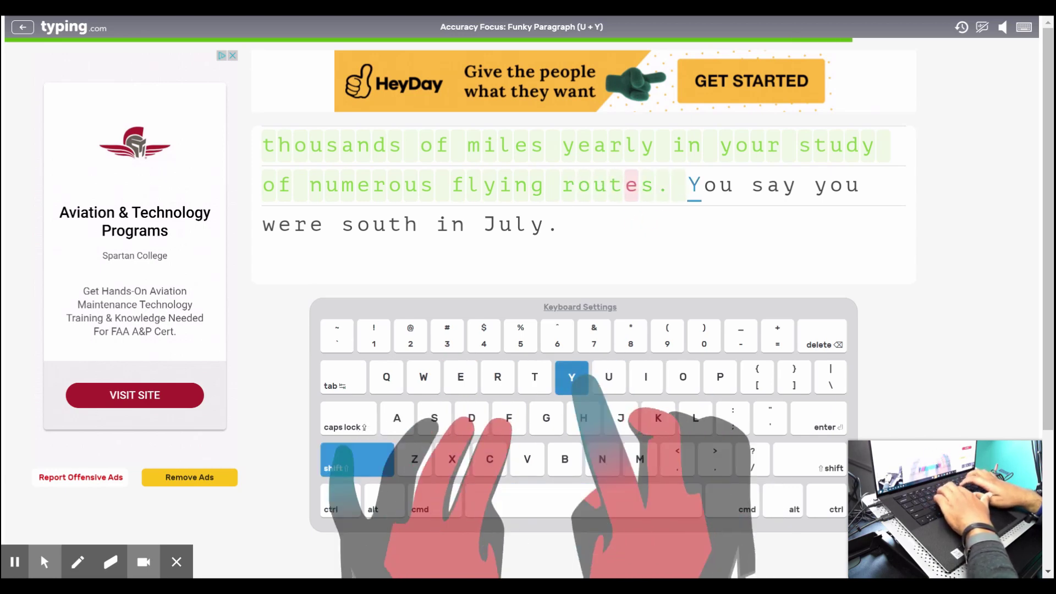
pyautogui.write('You say yo')
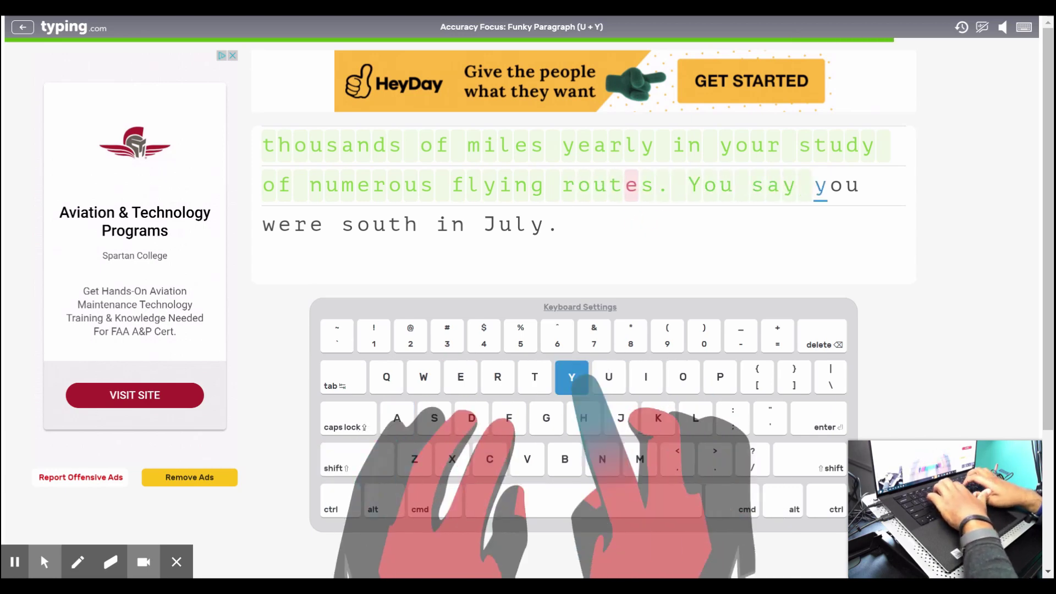
pyautogui.write('u were sout')
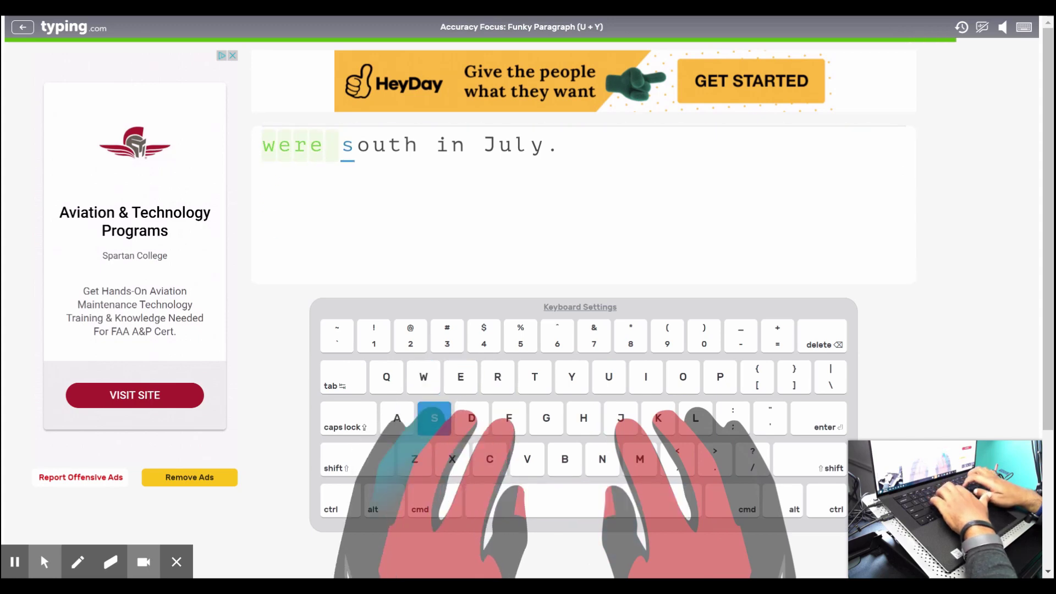